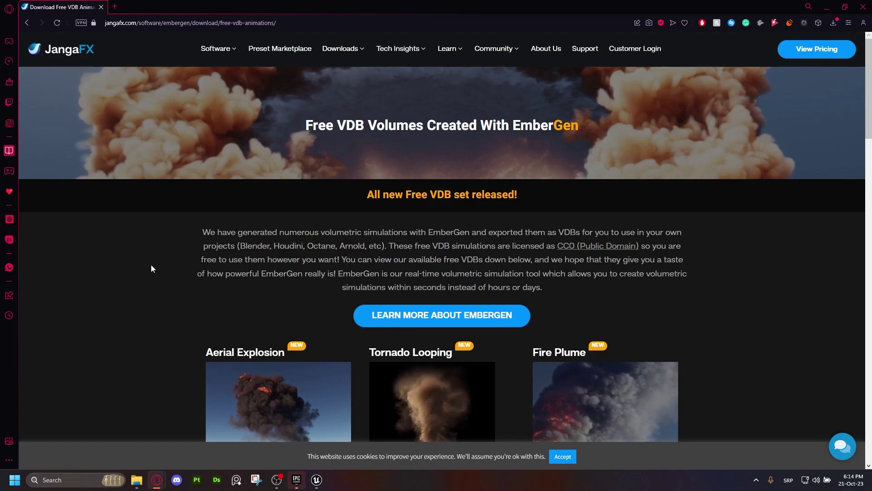
Browse the free VDB downloads on the JangaFX page, including the Cloud Pack
{"action": "scroll", "coordinate": [154, 262], "scroll_direction": "down", "scroll_amount": 3}
{"action": "scroll", "coordinate": [205, 181], "scroll_direction": "down", "scroll_amount": 4}
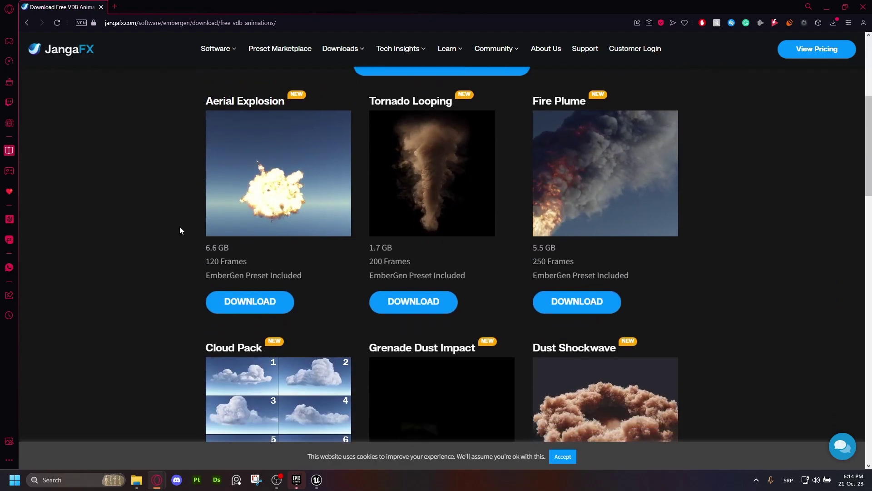
{"action": "left_click_drag", "start_coordinate": [206, 280], "coordinate": [263, 281]}
{"action": "scroll", "coordinate": [254, 318], "scroll_direction": "down", "scroll_amount": 3}
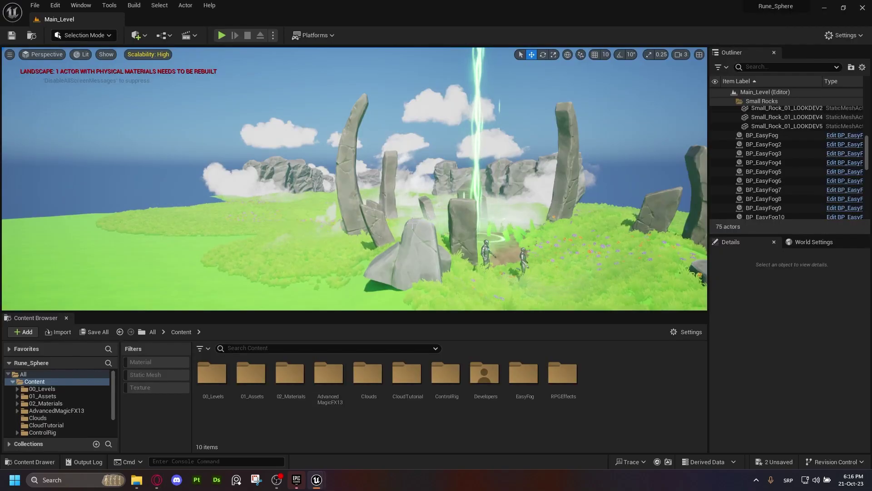
Switch to Unreal Engine and examine the existing clouds and fog around the rocks and meadow in Main_Level
{"action": "key", "text": "w"}
{"action": "right_click_drag", "start_coordinate": [413, 226], "coordinate": [162, 94]}
{"action": "key", "text": "a"}
{"action": "key", "text": "w"}
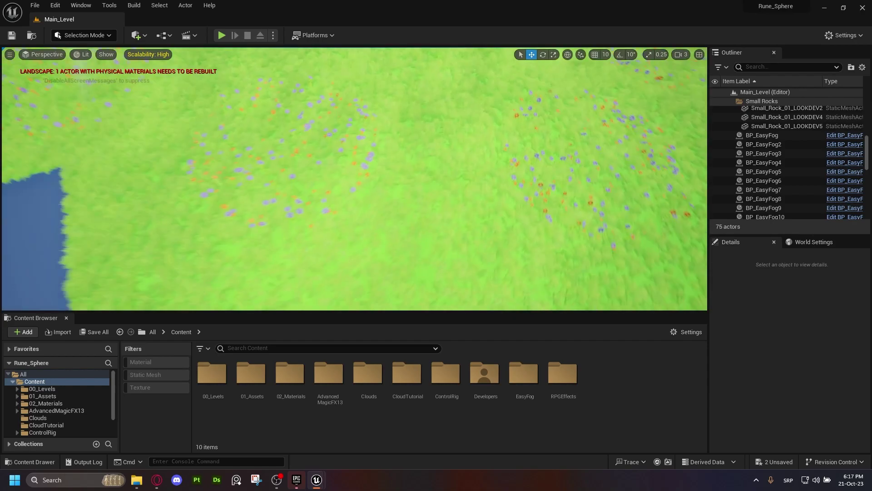
{"action": "right_click_drag", "start_coordinate": [354, 179], "coordinate": [334, 109]}
{"action": "right_click_drag", "start_coordinate": [182, 156], "coordinate": [218, 207]}
{"action": "right_click_drag", "start_coordinate": [168, 239], "coordinate": [259, 197]}
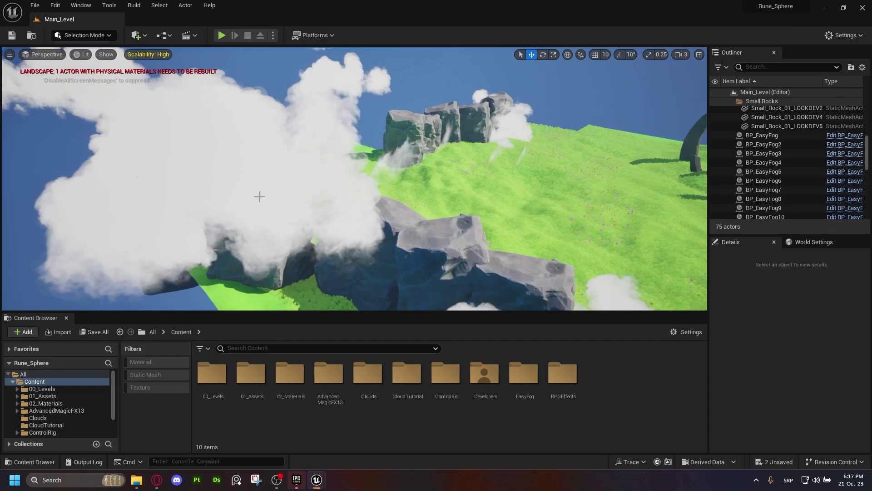
{"action": "mouse_move", "coordinate": [292, 184]}
{"action": "right_mouse_down"}
{"action": "mouse_move", "coordinate": [245, 154]}
{"action": "mouse_move", "coordinate": [345, 213]}
{"action": "mouse_move", "coordinate": [368, 269]}
{"action": "mouse_move", "coordinate": [384, 274]}
{"action": "mouse_move", "coordinate": [400, 218]}
{"action": "mouse_move", "coordinate": [300, 184]}
{"action": "right_mouse_up"}
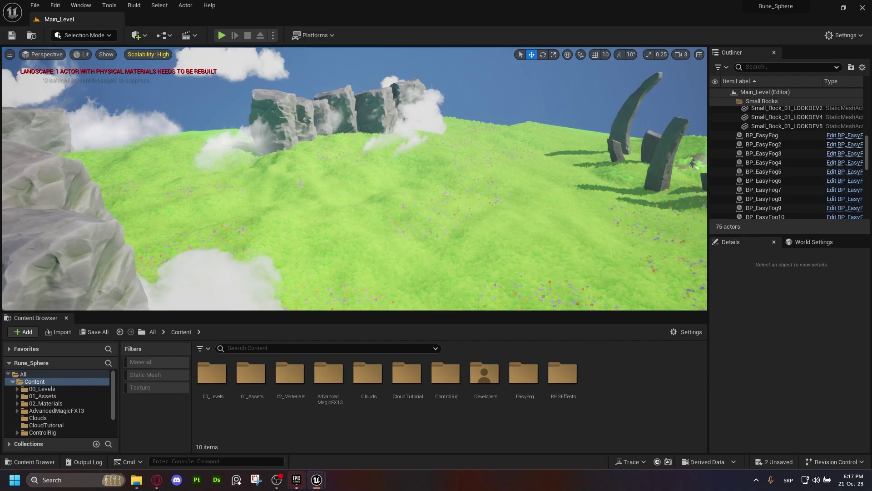
{"action": "right_click_drag", "start_coordinate": [300, 183], "coordinate": [284, 172]}
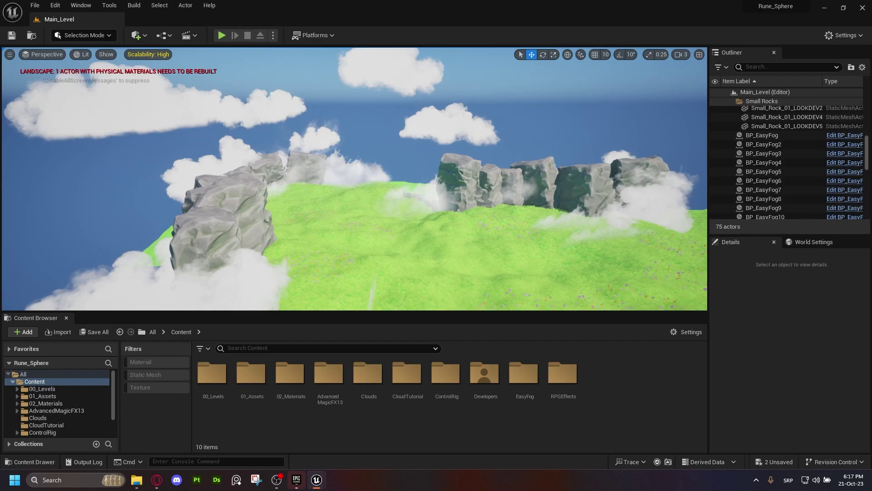
Import cloud_01_variant_0000 and cloud_02_variant_0000 from the CloudPackVDB folder into CloudTutorial, keeping the default OpenVDB import options
{"action": "double_click", "coordinate": [407, 377]}
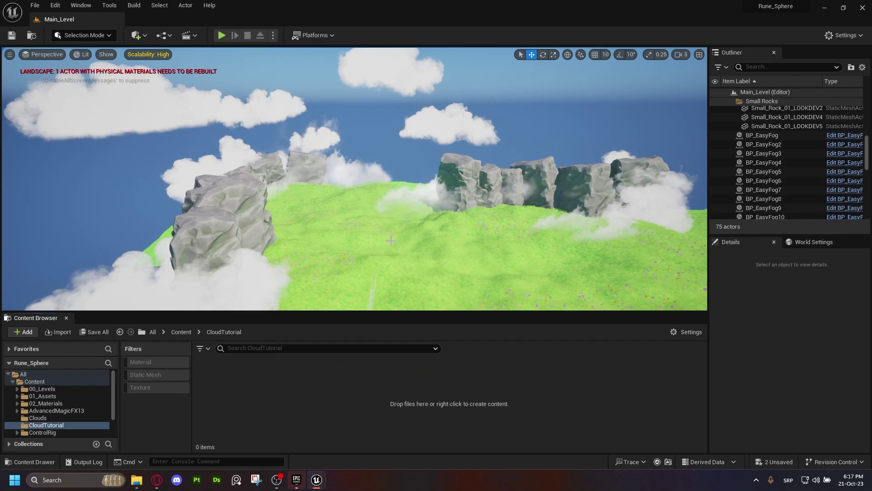
{"action": "left_click", "coordinate": [136, 480]}
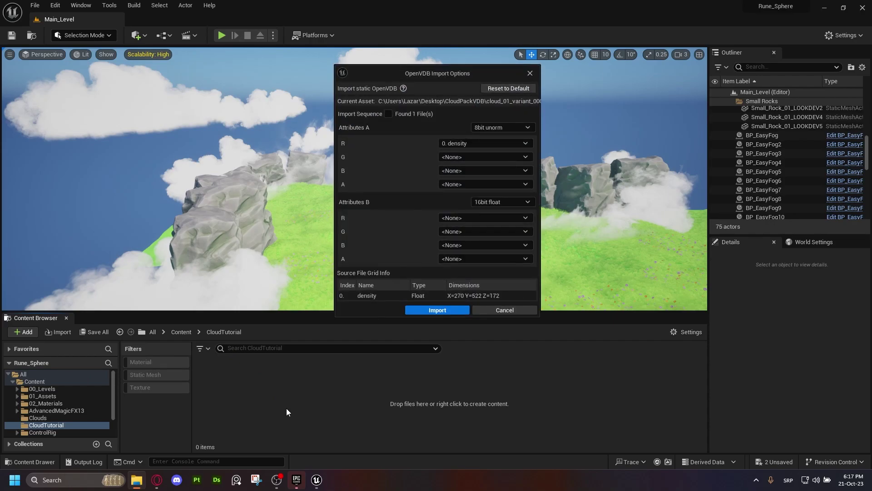
{"action": "left_click_drag", "start_coordinate": [419, 73], "coordinate": [403, 68]}
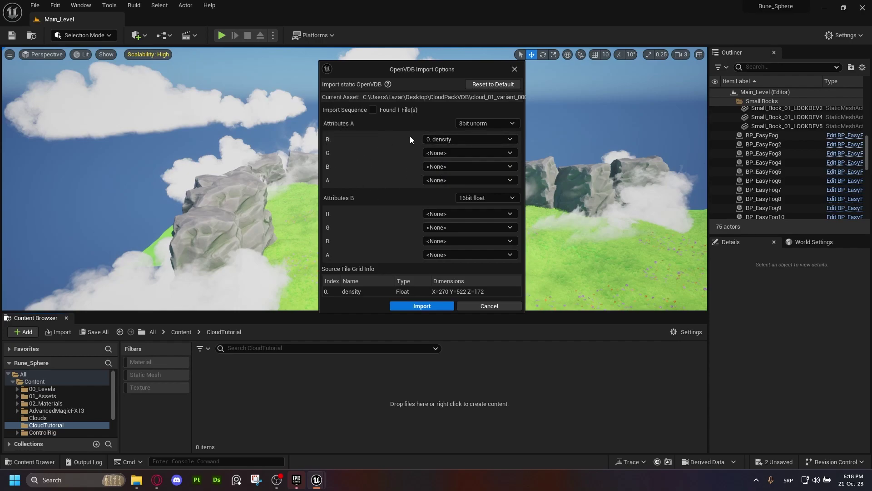
{"action": "mouse_move", "coordinate": [414, 74]}
{"action": "left_mouse_down"}
{"action": "mouse_move", "coordinate": [399, 92]}
{"action": "mouse_move", "coordinate": [408, 64]}
{"action": "left_mouse_up"}
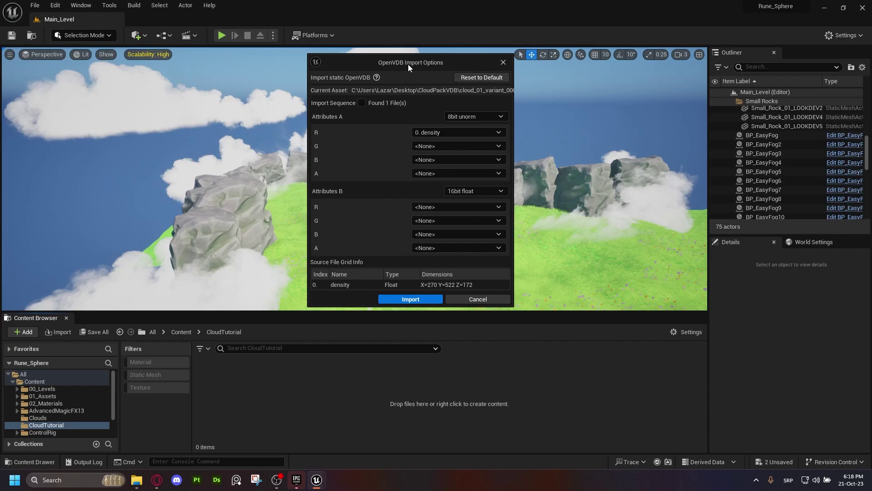
{"action": "left_click_drag", "start_coordinate": [408, 66], "coordinate": [404, 76]}
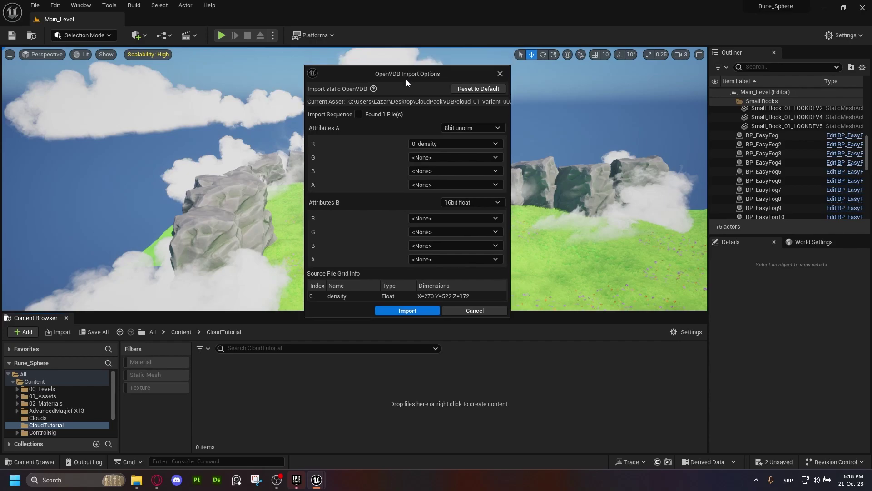
{"action": "left_click", "coordinate": [410, 311]}
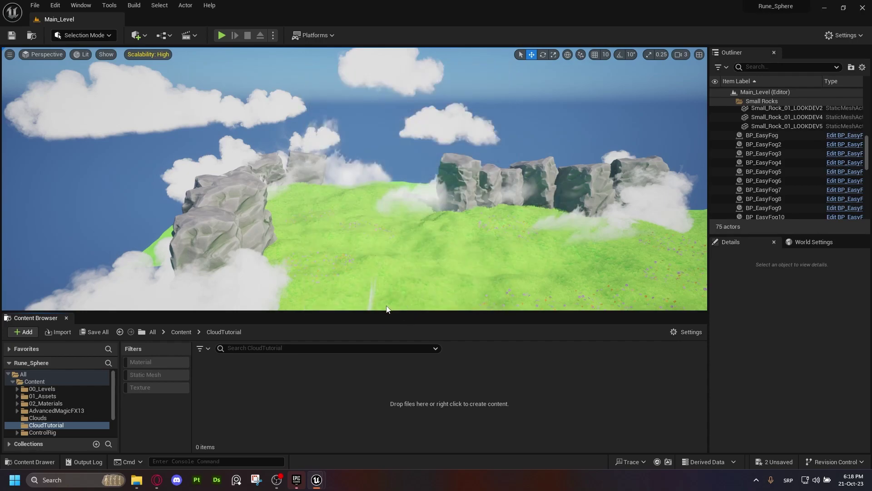
{"action": "left_click", "coordinate": [448, 309]}
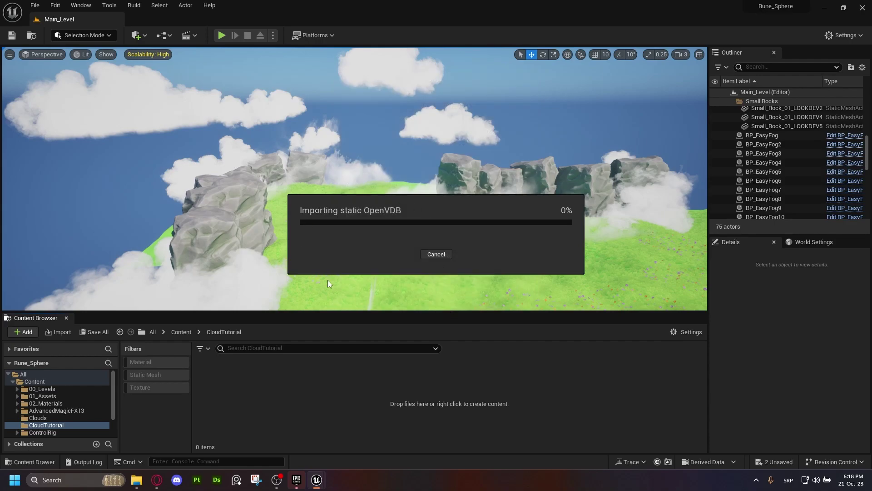
{"action": "left_click", "coordinate": [328, 394]}
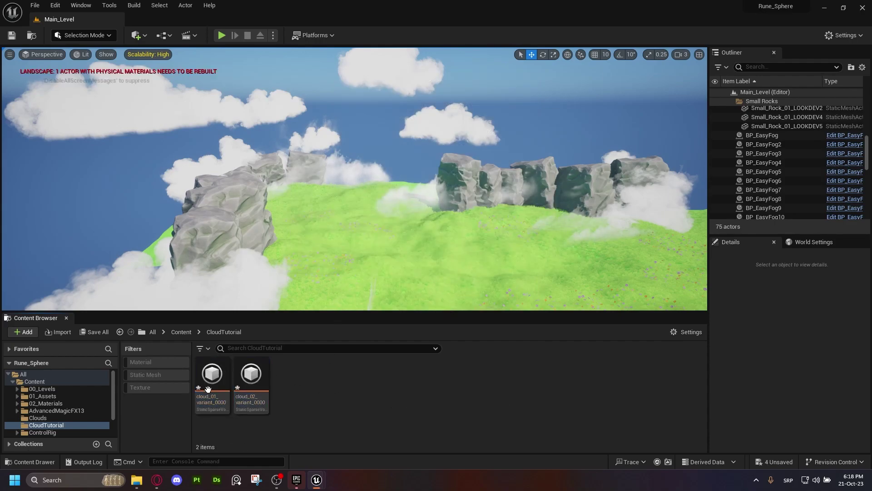
Inspect the asset information of the imported cloud_01_variant_0000 and cloud_02_variant_0000 textures
{"action": "key", "text": "w"}
{"action": "right_click_drag", "start_coordinate": [347, 271], "coordinate": [346, 306]}
{"action": "mouse_move", "coordinate": [223, 370]}
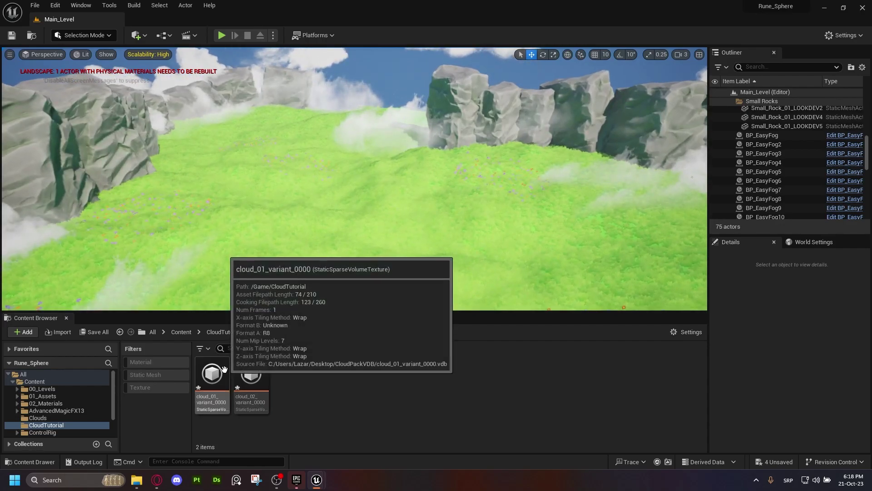
{"action": "left_click_drag", "start_coordinate": [224, 369], "coordinate": [212, 390]}
{"action": "left_click", "coordinate": [339, 388]}
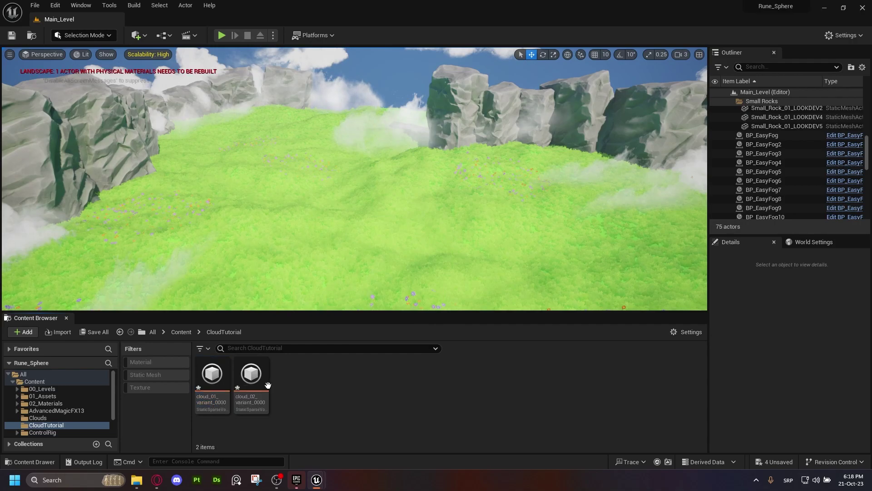
{"action": "left_click_drag", "start_coordinate": [266, 383], "coordinate": [306, 384]}
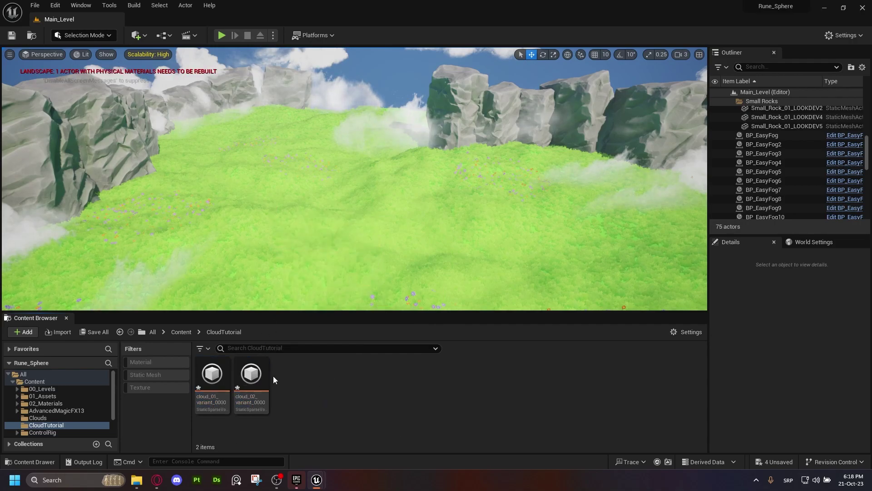
{"action": "mouse_move", "coordinate": [252, 401]}
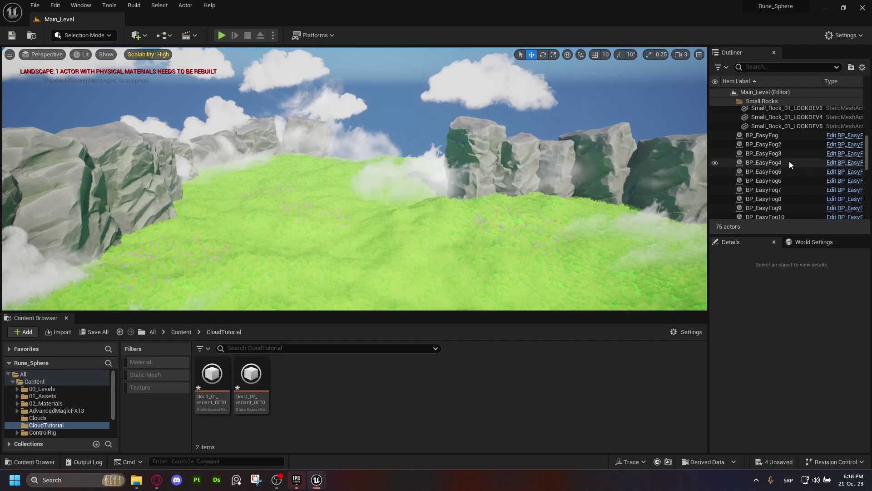
Select HeterogeneousVolume3 in the level to view its cloud and assigned material
{"action": "scroll", "coordinate": [789, 161], "scroll_direction": "down", "scroll_amount": 5}
{"action": "left_click", "coordinate": [773, 121]}
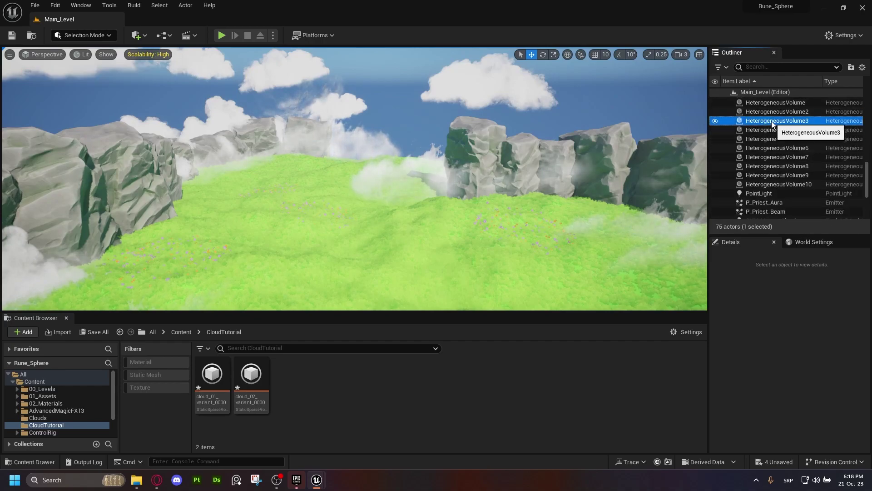
{"action": "right_click_drag", "start_coordinate": [424, 179], "coordinate": [423, 147]}
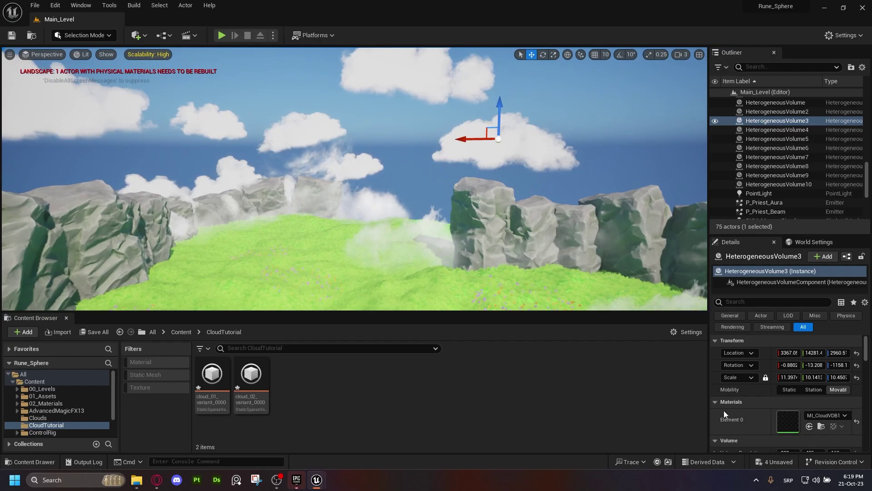
Create a material named M_Clouds in the CloudTutorial folder
{"action": "right_click", "coordinate": [365, 389]}
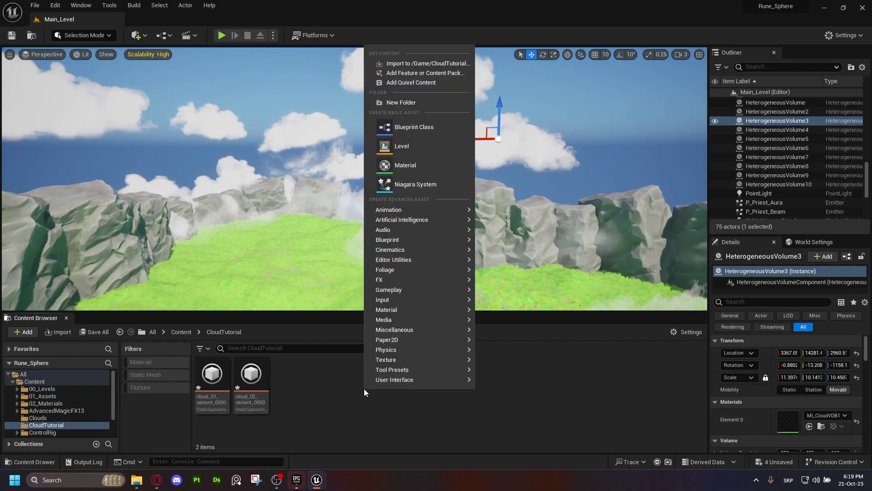
{"action": "left_click", "coordinate": [410, 165]}
{"action": "type", "text": "M_"}
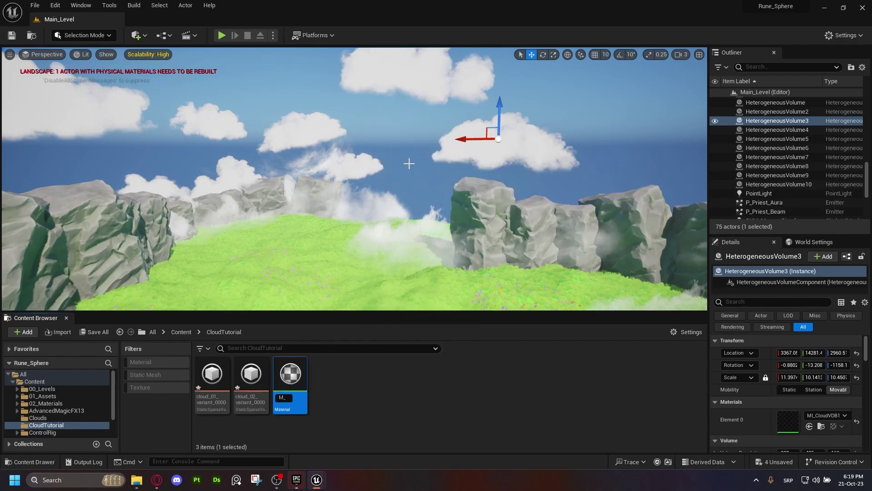
{"action": "type", "text": "Clouds"}
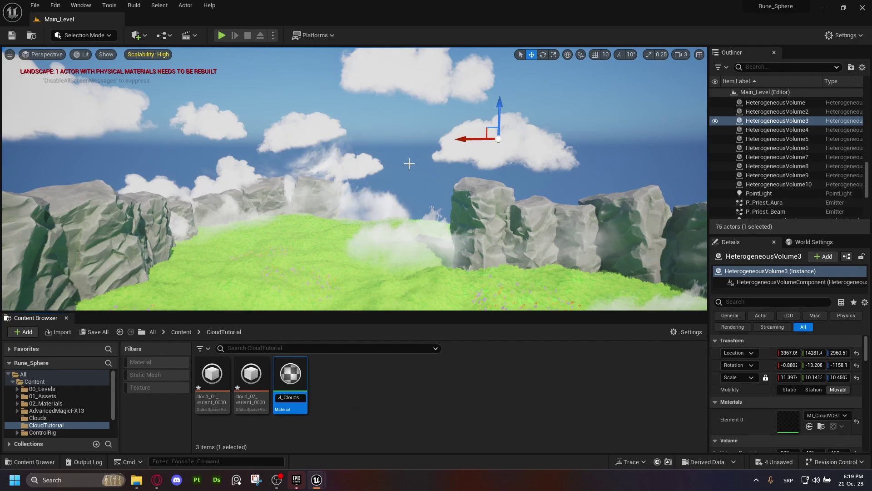
{"action": "key", "text": "Return"}
{"action": "left_click", "coordinate": [375, 415]}
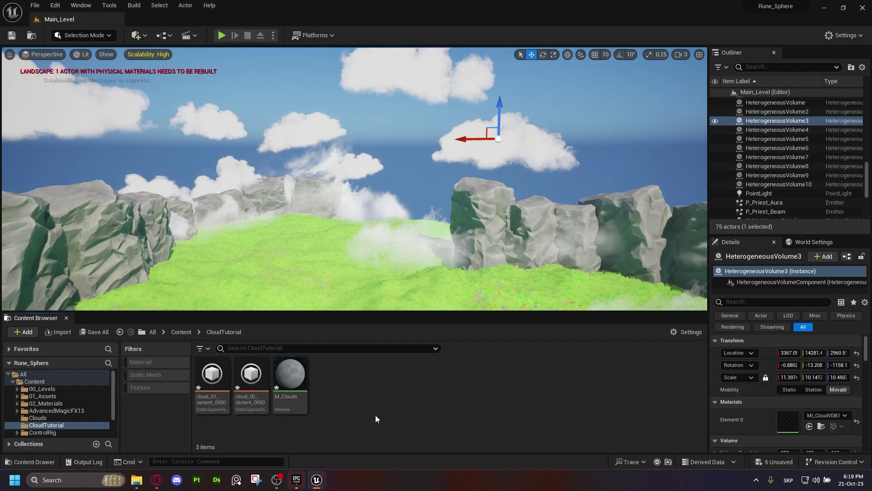
Open M_Clouds in a docked material editor and enlarge its details and stats areas
{"action": "left_click", "coordinate": [291, 377]}
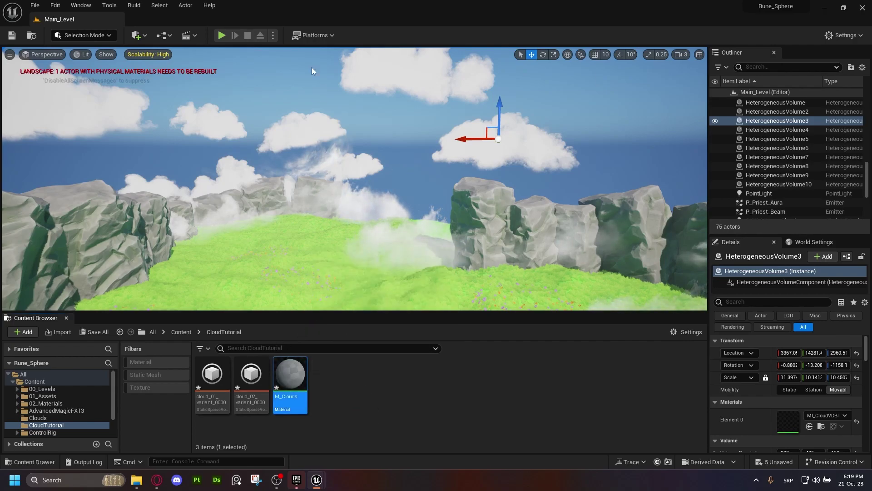
{"action": "left_click_drag", "start_coordinate": [349, 96], "coordinate": [155, 20]}
{"action": "right_click_drag", "start_coordinate": [300, 140], "coordinate": [594, 203]}
{"action": "right_click_drag", "start_coordinate": [341, 198], "coordinate": [545, 173]}
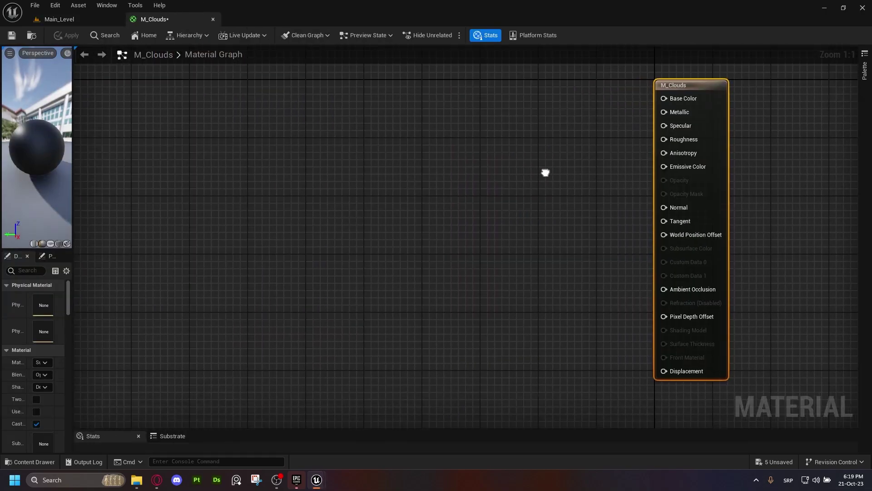
{"action": "right_click_drag", "start_coordinate": [401, 180], "coordinate": [440, 181]}
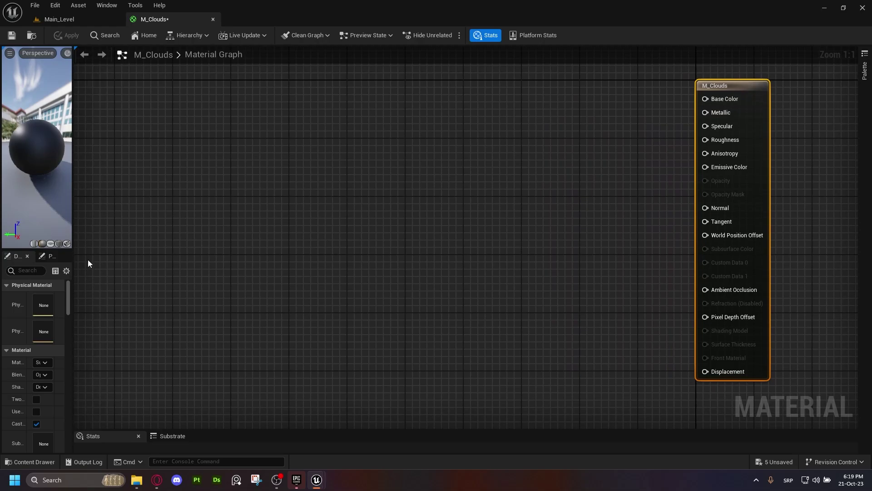
{"action": "left_click_drag", "start_coordinate": [168, 227], "coordinate": [168, 227]}
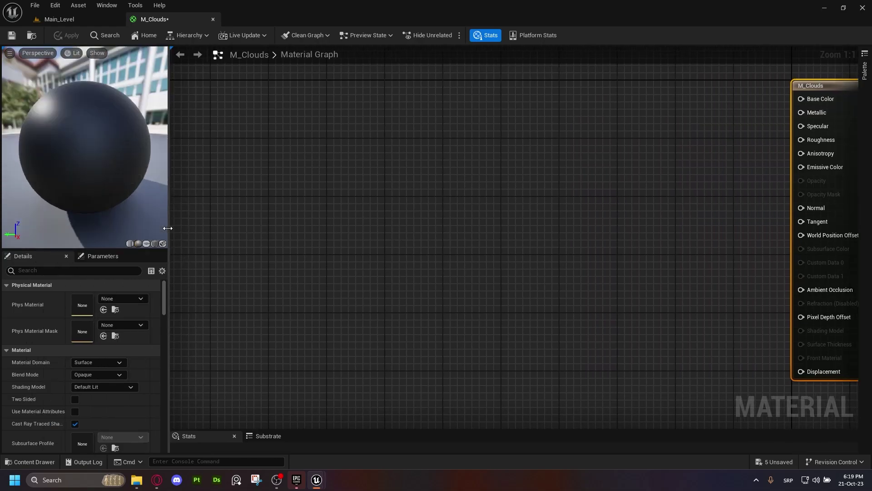
{"action": "left_click_drag", "start_coordinate": [343, 431], "coordinate": [314, 389]}
Set the M_Clouds material domain to Volume and its blend mode to Additive
{"action": "left_click", "coordinate": [105, 362]}
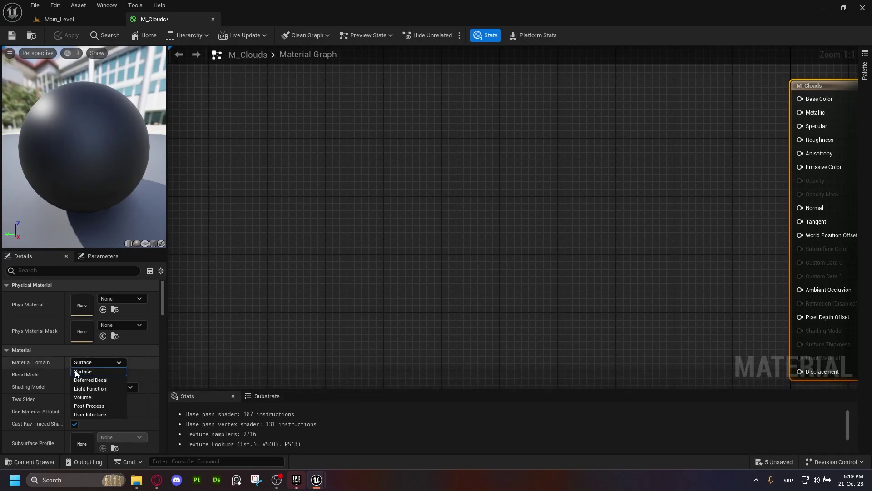
{"action": "left_click", "coordinate": [92, 398]}
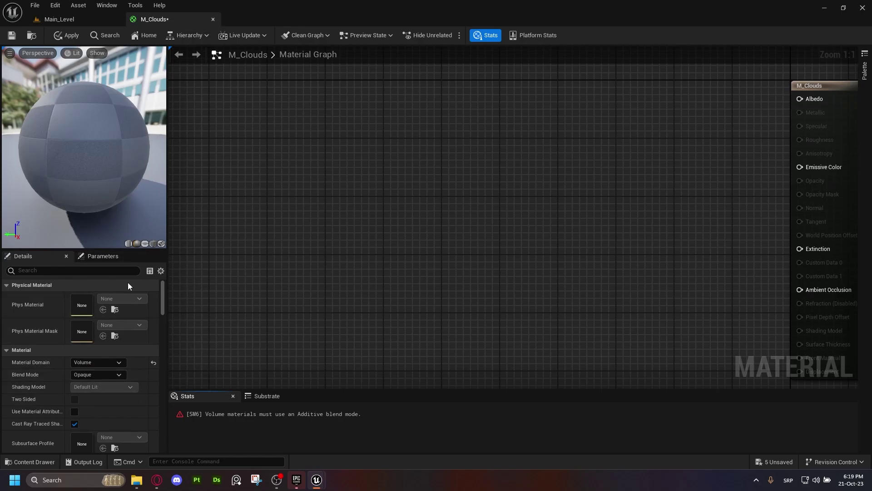
{"action": "left_click", "coordinate": [111, 373]}
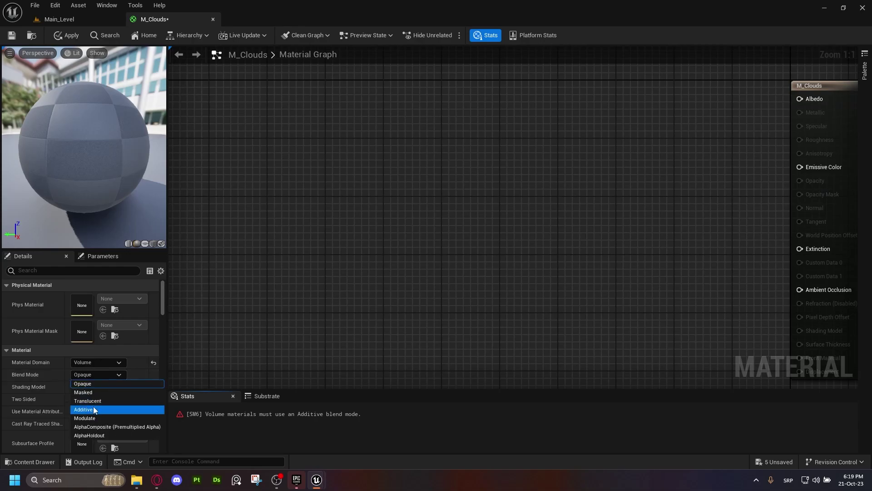
{"action": "left_click", "coordinate": [94, 410]}
Switch the blend mode back to Opaque to check the material error, and restore Additive
{"action": "left_click", "coordinate": [92, 375]}
{"action": "left_click", "coordinate": [94, 383]}
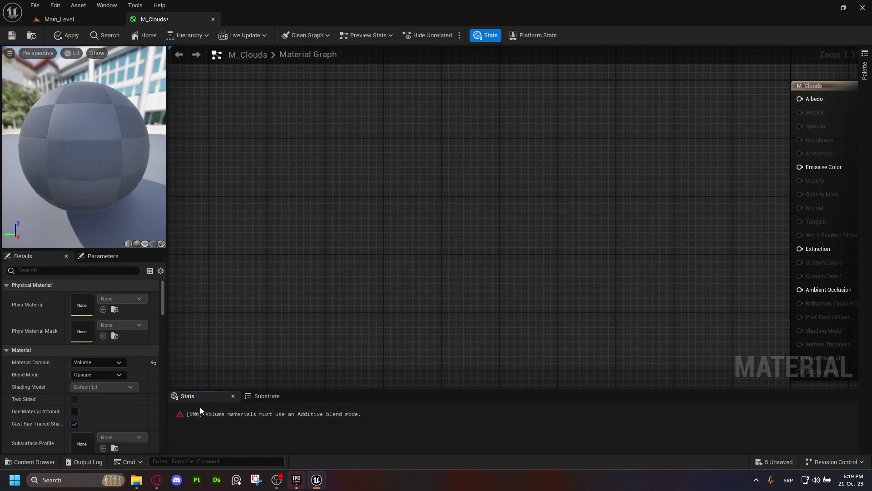
{"action": "left_click", "coordinate": [119, 375]}
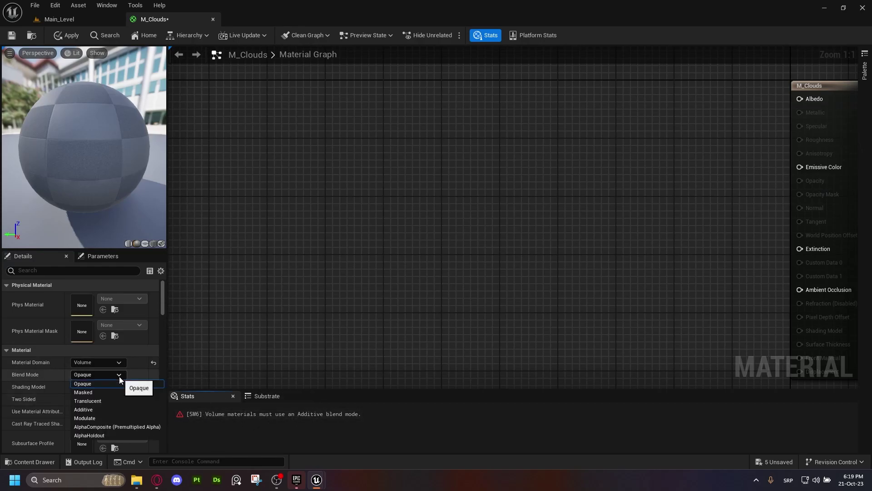
{"action": "left_click", "coordinate": [85, 411]}
Add a Constant4Vector node in the free graph area beside M_Clouds and convert it to a parameter named Base Color
{"action": "right_click_drag", "start_coordinate": [449, 217], "coordinate": [326, 259]}
{"action": "right_click_drag", "start_coordinate": [355, 179], "coordinate": [361, 192]}
{"action": "scroll", "coordinate": [360, 196], "scroll_direction": "down", "scroll_amount": 1}
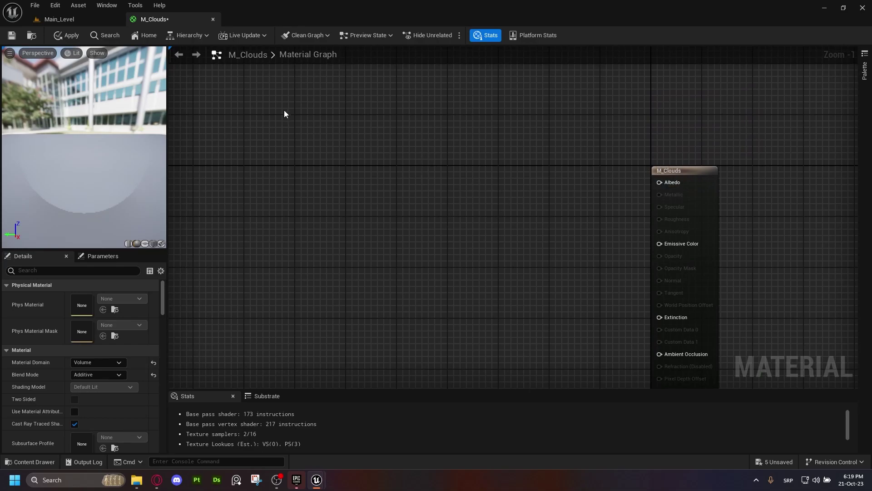
{"action": "left_click", "coordinate": [398, 163]}
{"action": "left_click_drag", "start_coordinate": [411, 167], "coordinate": [381, 139]}
{"action": "right_click", "coordinate": [407, 132]}
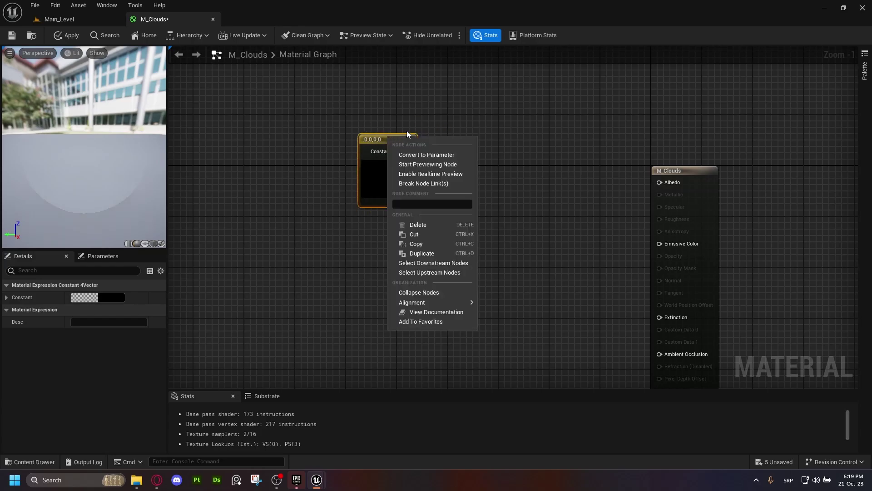
{"action": "left_click", "coordinate": [423, 154]}
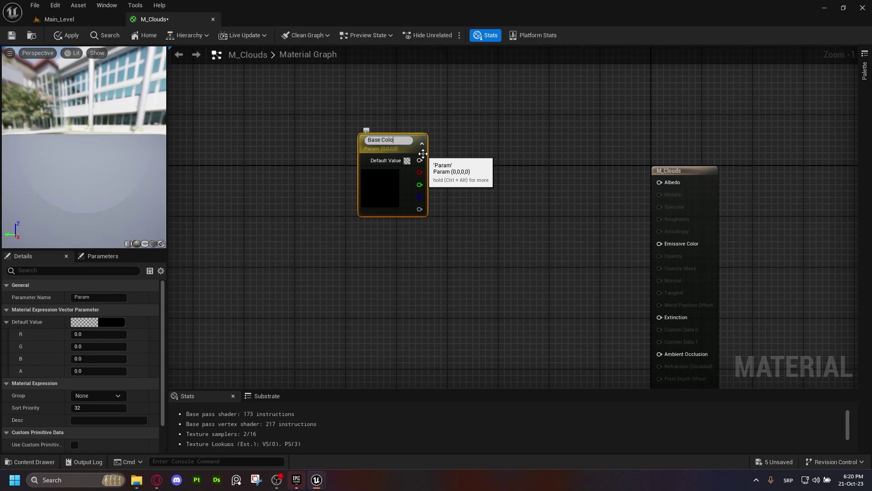
{"action": "key", "text": "Return"}
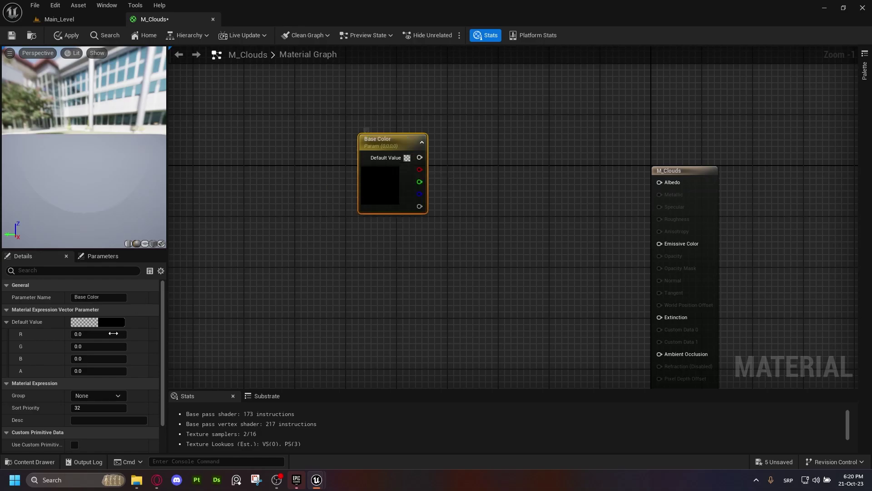
Set the Base Color parameter's default value to white and connect its main output to the material's Albedo input
{"action": "left_click", "coordinate": [109, 323]}
{"action": "left_click_drag", "start_coordinate": [243, 286], "coordinate": [239, 260]}
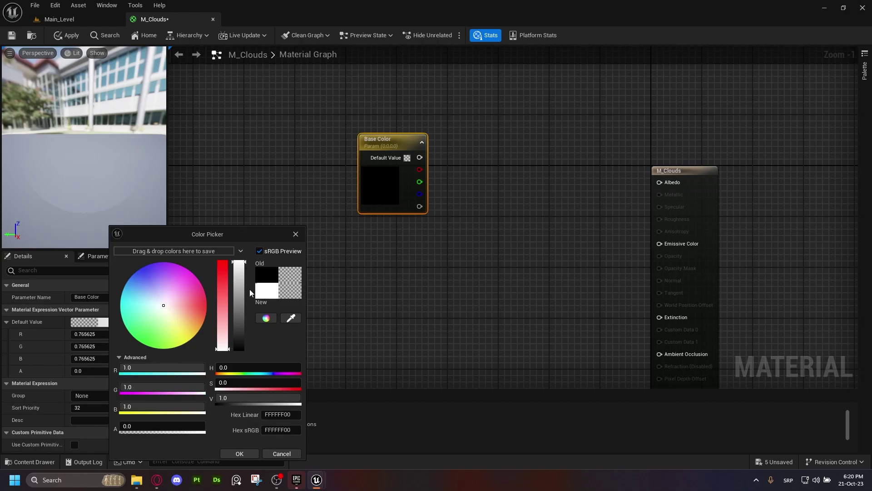
{"action": "left_click", "coordinate": [240, 453]}
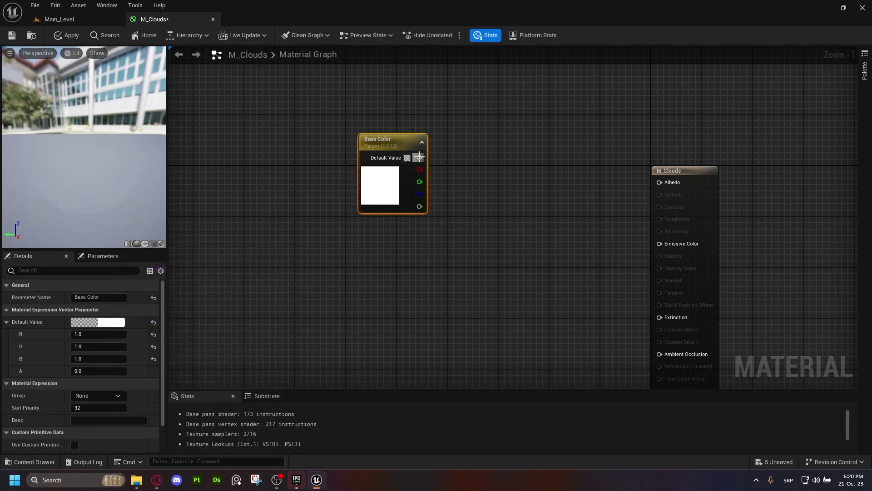
{"action": "left_click_drag", "start_coordinate": [420, 158], "coordinate": [663, 183]}
{"action": "right_click_drag", "start_coordinate": [497, 269], "coordinate": [533, 251]}
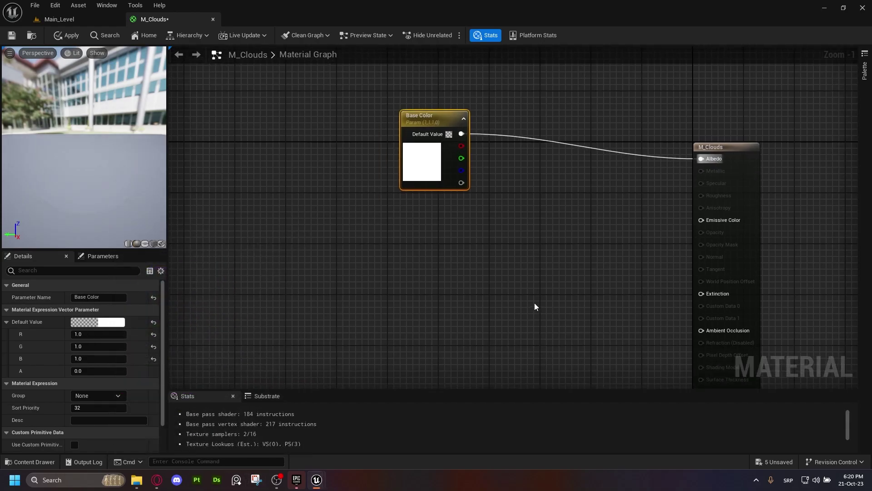
{"action": "right_click_drag", "start_coordinate": [534, 302], "coordinate": [477, 248]}
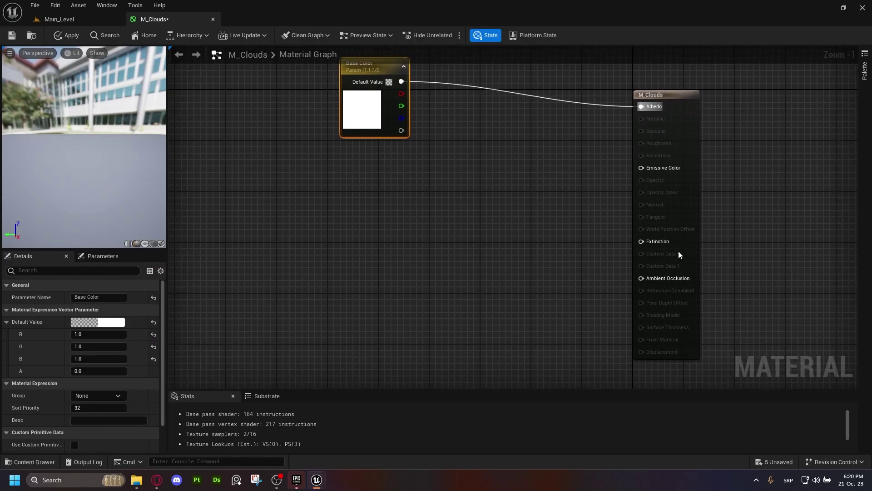
{"action": "left_click_drag", "start_coordinate": [558, 249], "coordinate": [553, 258]}
{"action": "left_click_drag", "start_coordinate": [650, 167], "coordinate": [569, 179]}
{"action": "left_click", "coordinate": [391, 254]}
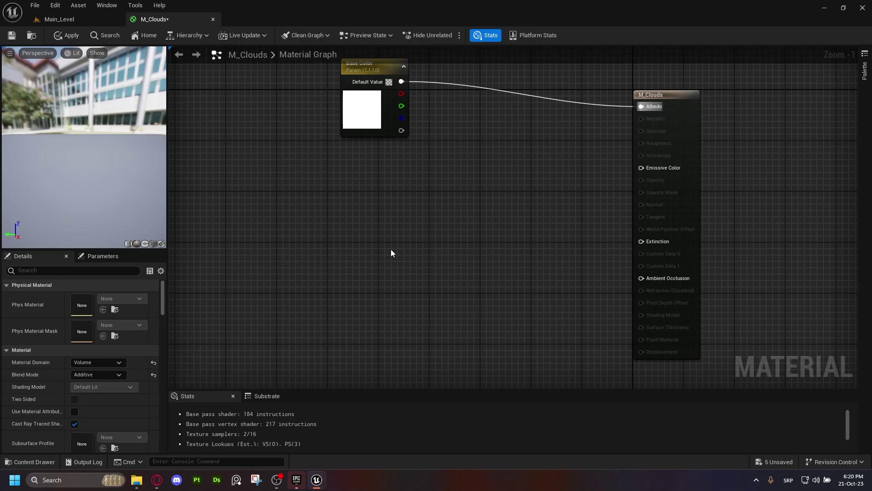
{"action": "right_click_drag", "start_coordinate": [293, 247], "coordinate": [354, 221]}
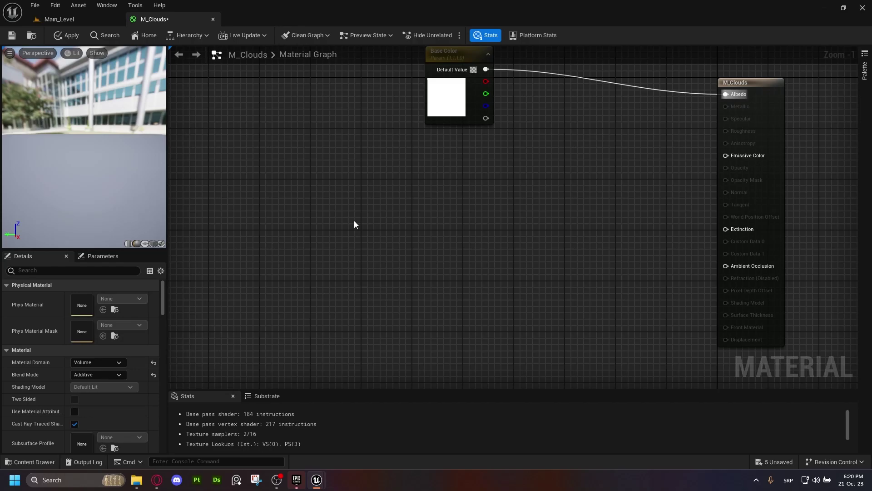
{"action": "left_click", "coordinate": [751, 101]}
Add a LocalPosition node below and well to the left of the Base Color parameter
{"action": "right_click_drag", "start_coordinate": [449, 252], "coordinate": [534, 236]}
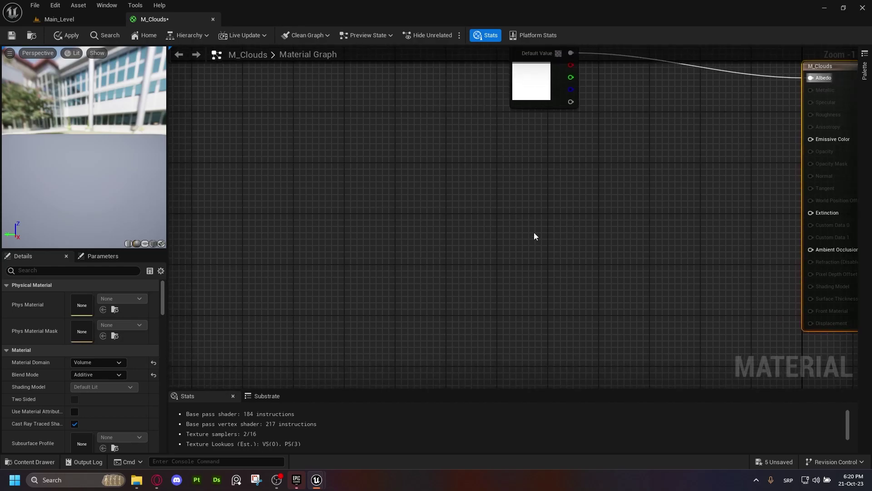
{"action": "right_click", "coordinate": [249, 202]}
{"action": "type", "text": "loca"}
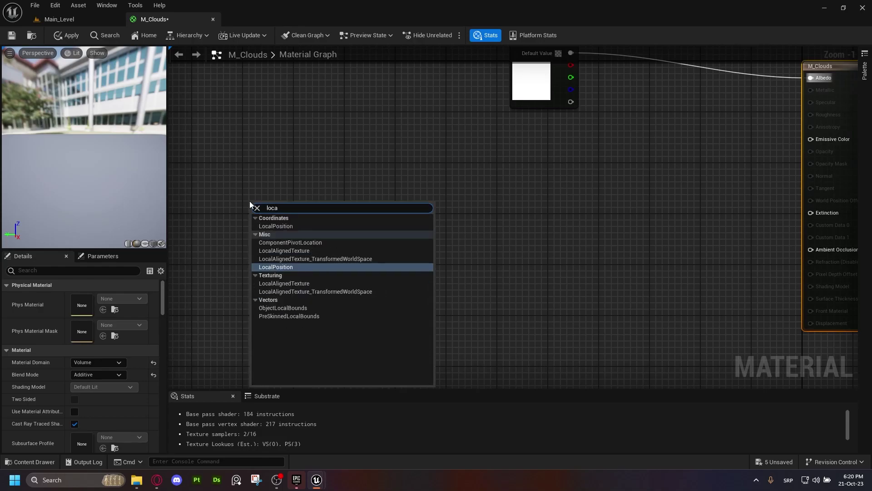
{"action": "key", "text": "Return"}
{"action": "left_click_drag", "start_coordinate": [280, 207], "coordinate": [233, 176]}
{"action": "scroll", "coordinate": [376, 222], "scroll_direction": "up", "scroll_amount": 1}
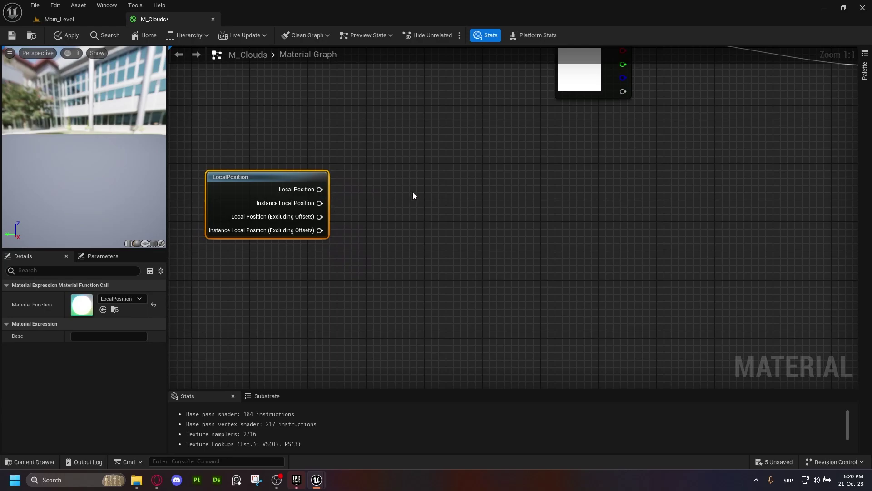
Add a Subtract node and connect the Local Position output of LocalPosition to its A input
{"action": "left_click", "coordinate": [413, 193]}
{"action": "right_click", "coordinate": [412, 193]}
{"action": "type", "text": "subtract"}
{"action": "key", "text": "Return"}
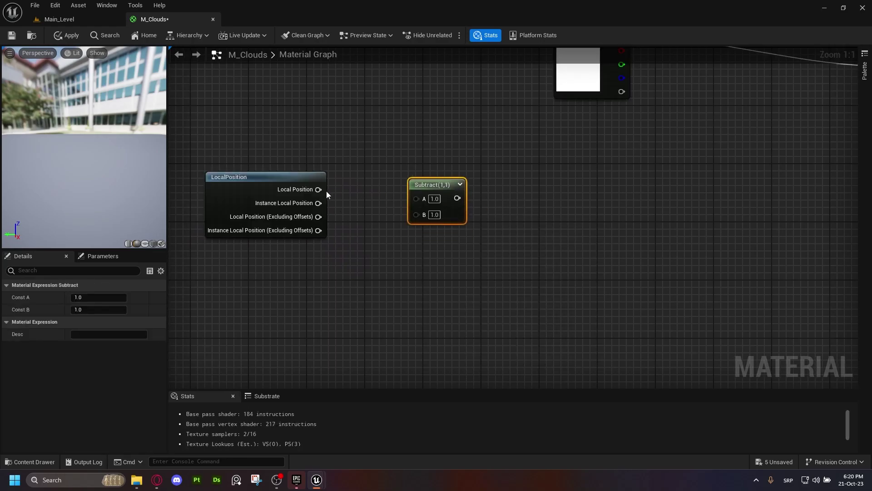
{"action": "left_click_drag", "start_coordinate": [319, 190], "coordinate": [423, 197]}
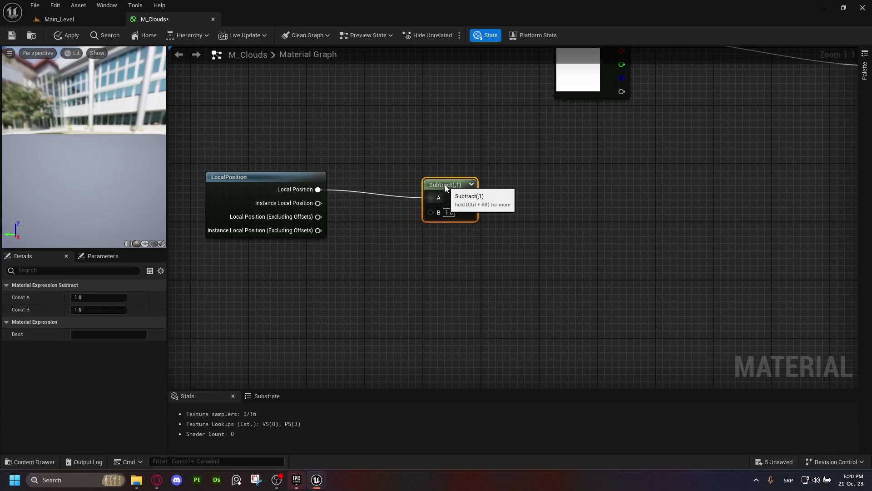
Add an ObjectLocalBounds node under LocalPosition, connect its Min output to Subtract's B input, and line Subtract up with LocalPosition
{"action": "right_click", "coordinate": [321, 298]}
{"action": "type", "text": "object"}
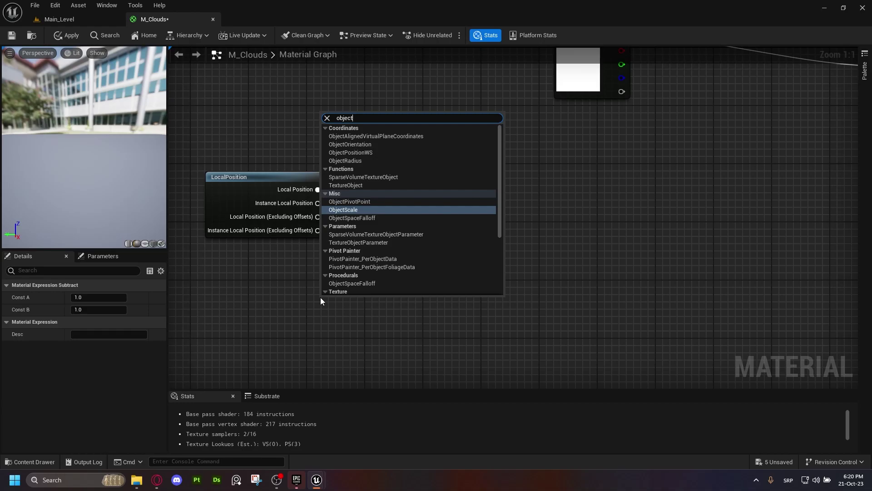
{"action": "type", "text": " loca"}
{"action": "key", "text": "Return"}
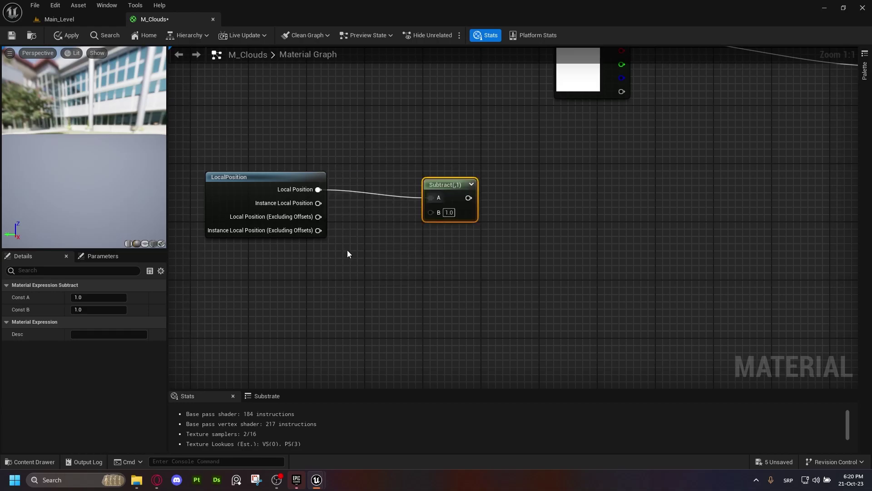
{"action": "left_click_drag", "start_coordinate": [342, 294], "coordinate": [266, 259]}
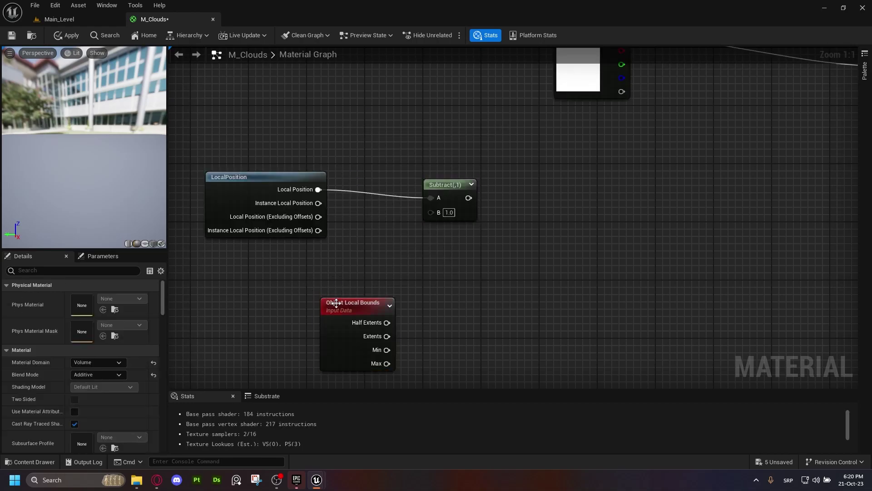
{"action": "left_click_drag", "start_coordinate": [336, 307], "coordinate": [264, 268]}
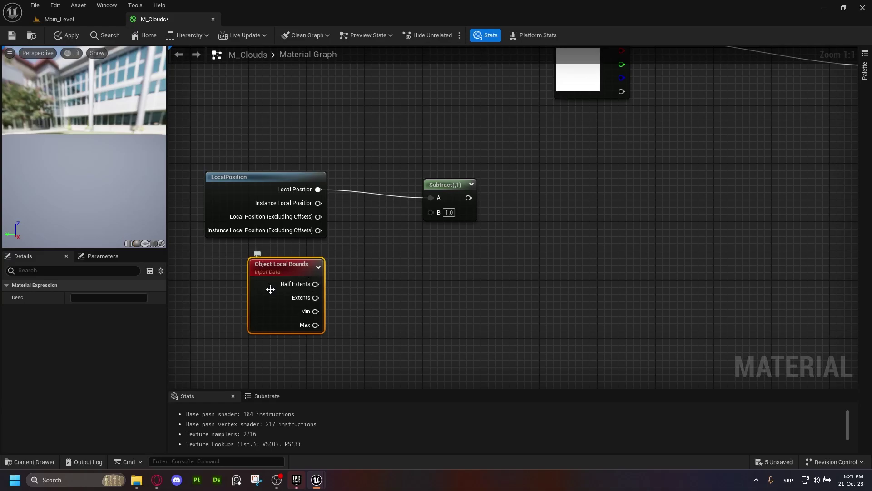
{"action": "left_click_drag", "start_coordinate": [315, 311], "coordinate": [421, 183]}
Add a Divide node after Subtract, with the Subtract result in A and the local bounds' Extents in B
{"action": "left_click", "coordinate": [572, 221]}
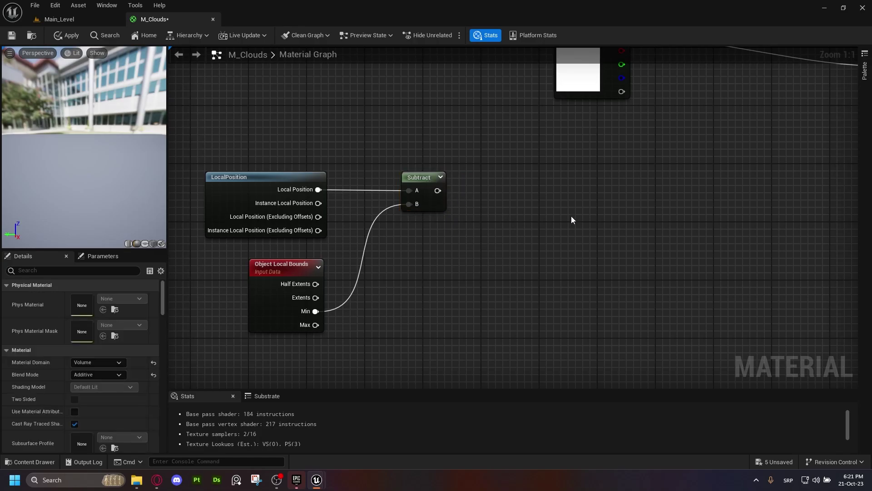
{"action": "left_click", "coordinate": [538, 206]}
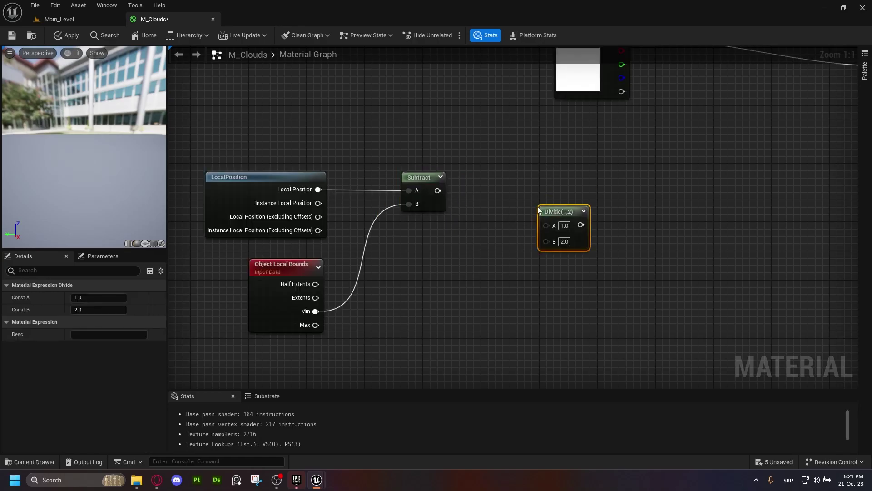
{"action": "left_click_drag", "start_coordinate": [557, 211], "coordinate": [528, 207]}
{"action": "left_click_drag", "start_coordinate": [438, 190], "coordinate": [519, 221]}
{"action": "left_click_drag", "start_coordinate": [311, 297], "coordinate": [522, 184]}
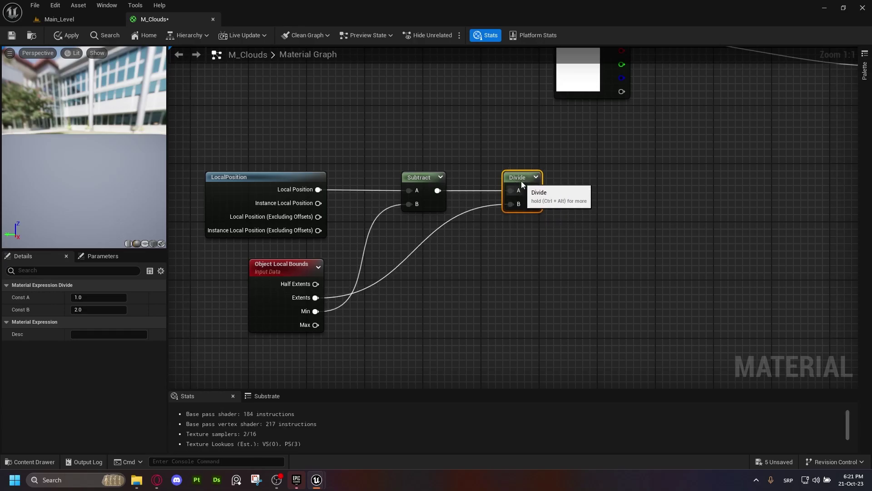
Add a SparseVolumeTextureSampleParameter node named Clouds and place it just after the Divide node
{"action": "right_click_drag", "start_coordinate": [617, 142], "coordinate": [489, 141]}
{"action": "right_click", "coordinate": [492, 206]}
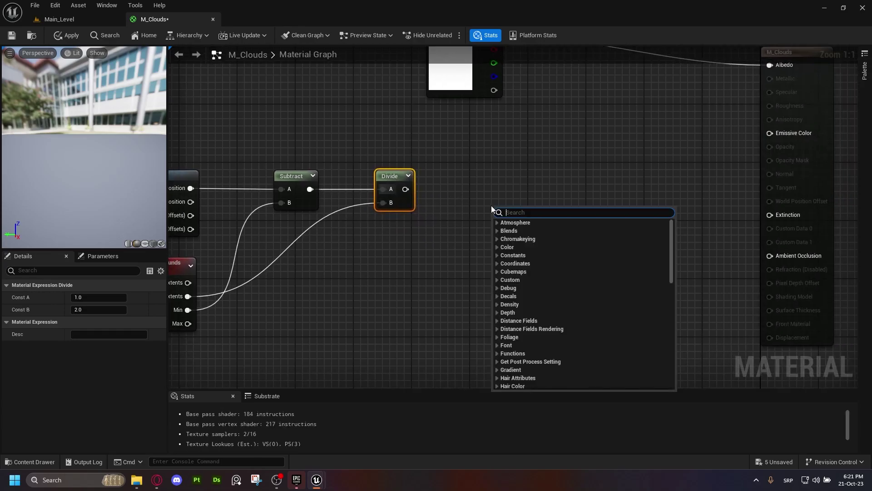
{"action": "type", "text": "spar"}
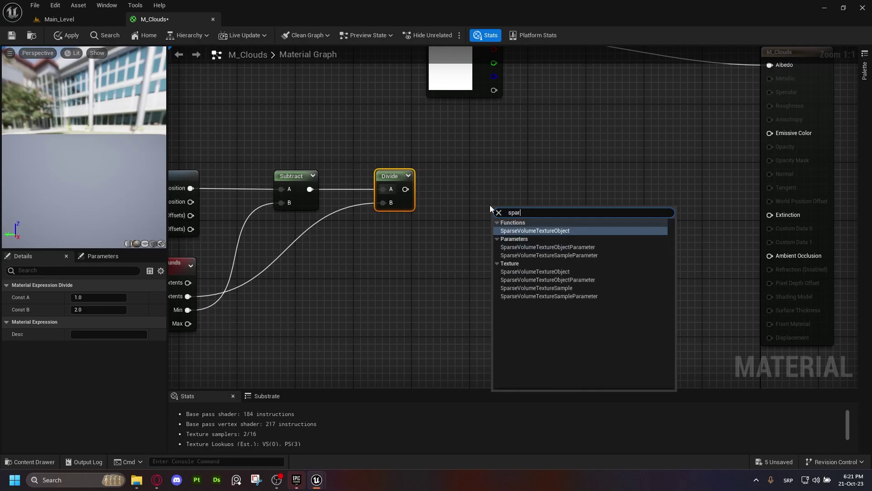
{"action": "type", "text": "se volume tex"}
{"action": "left_click", "coordinate": [600, 296]}
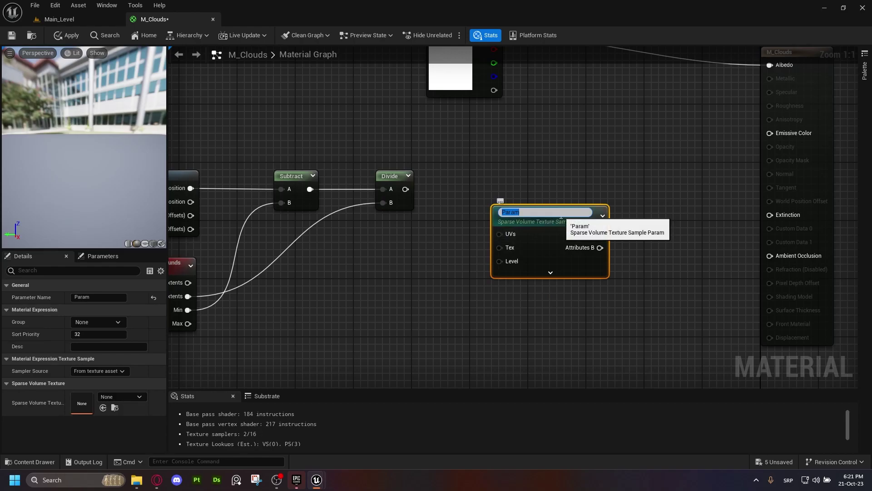
{"action": "key", "text": "BackSpace"}
{"action": "type", "text": "Clouds"}
{"action": "key", "text": "Return"}
{"action": "left_click_drag", "start_coordinate": [534, 207], "coordinate": [490, 186]}
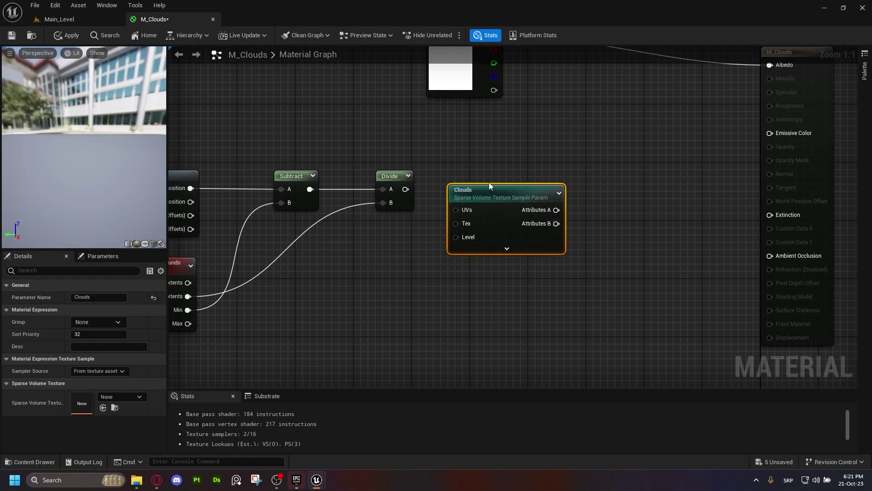
Connect the Divide output to the Clouds sampler's UVs input and move the whole node chain farther from the material output
{"action": "left_click_drag", "start_coordinate": [405, 189], "coordinate": [463, 207]}
{"action": "right_click_drag", "start_coordinate": [477, 173], "coordinate": [522, 247]}
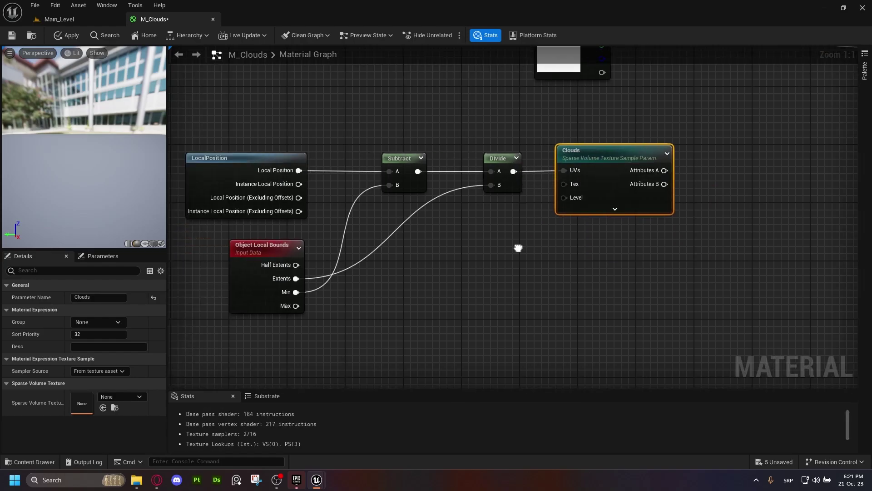
{"action": "scroll", "coordinate": [521, 247], "scroll_direction": "down", "scroll_amount": 2}
{"action": "left_click_drag", "start_coordinate": [636, 163], "coordinate": [275, 290]}
{"action": "left_click_drag", "start_coordinate": [582, 179], "coordinate": [379, 174]}
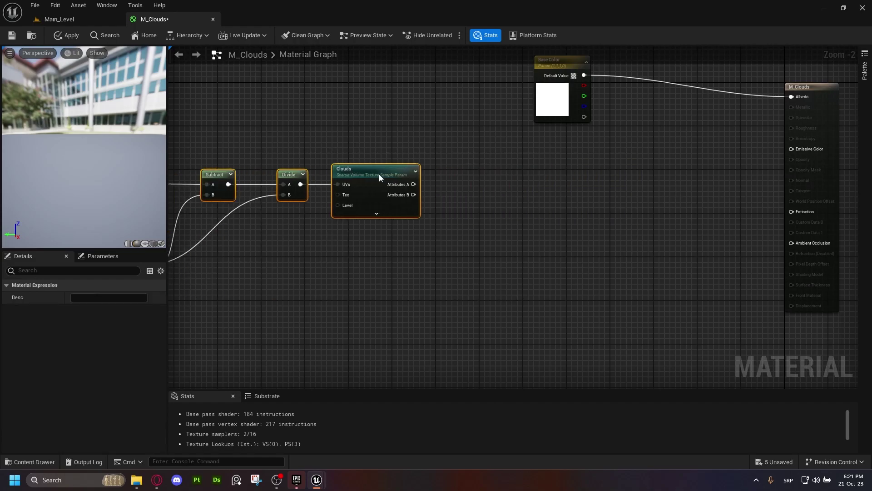
{"action": "scroll", "coordinate": [495, 212], "scroll_direction": "up", "scroll_amount": 1}
{"action": "right_click_drag", "start_coordinate": [494, 213], "coordinate": [454, 207]}
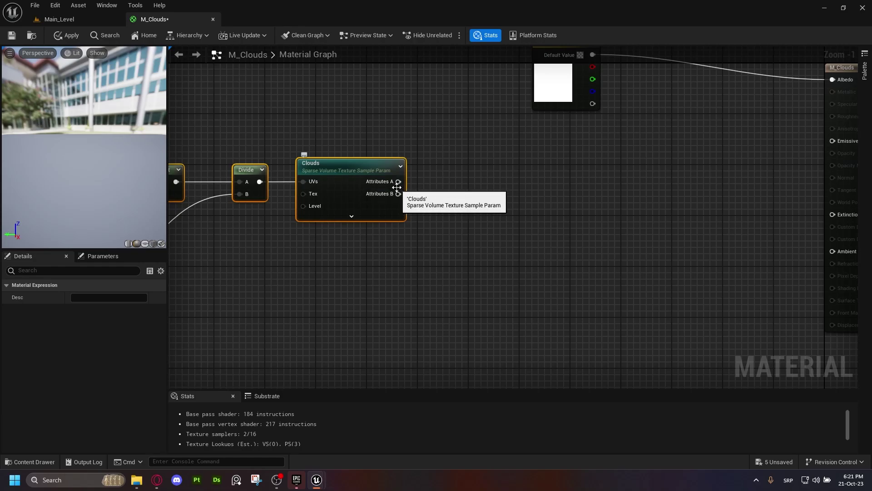
Add a ComponentMask fed by the Clouds sampler's Attributes A output and keep only its R channel enabled
{"action": "right_click_drag", "start_coordinate": [468, 200], "coordinate": [409, 185]}
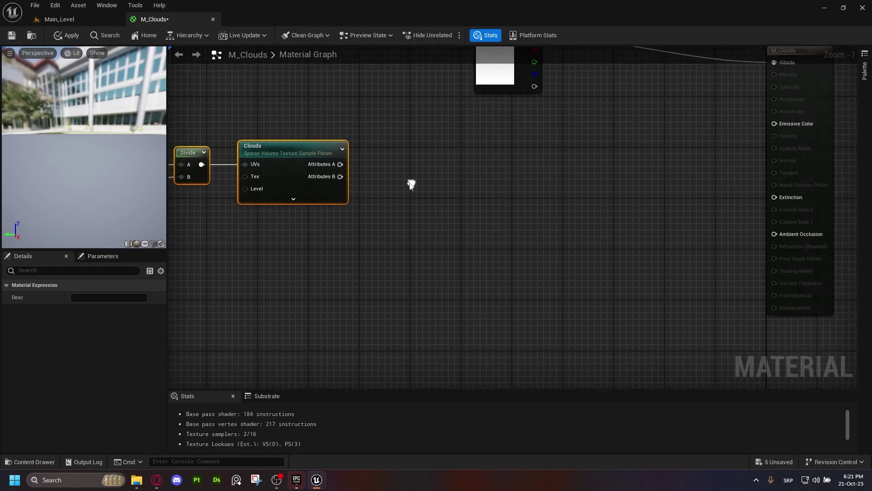
{"action": "left_click_drag", "start_coordinate": [340, 164], "coordinate": [381, 273]}
{"action": "type", "text": "ma"}
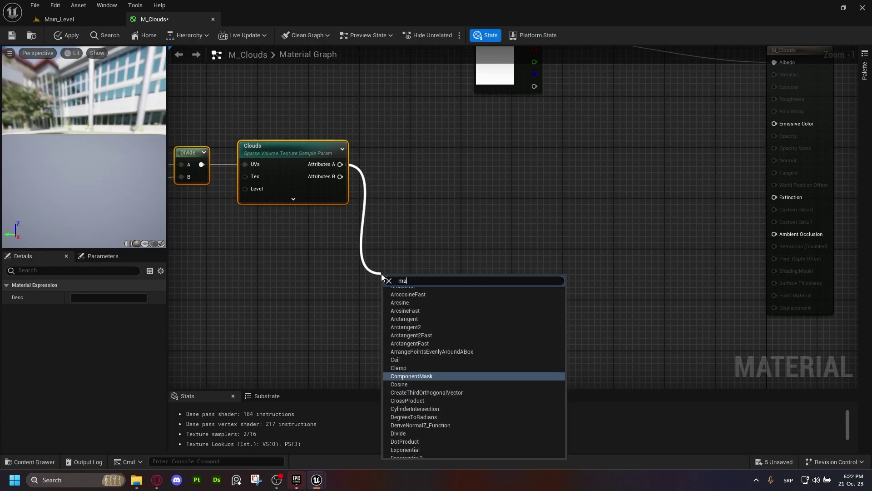
{"action": "type", "text": "sk"}
{"action": "key", "text": "Return"}
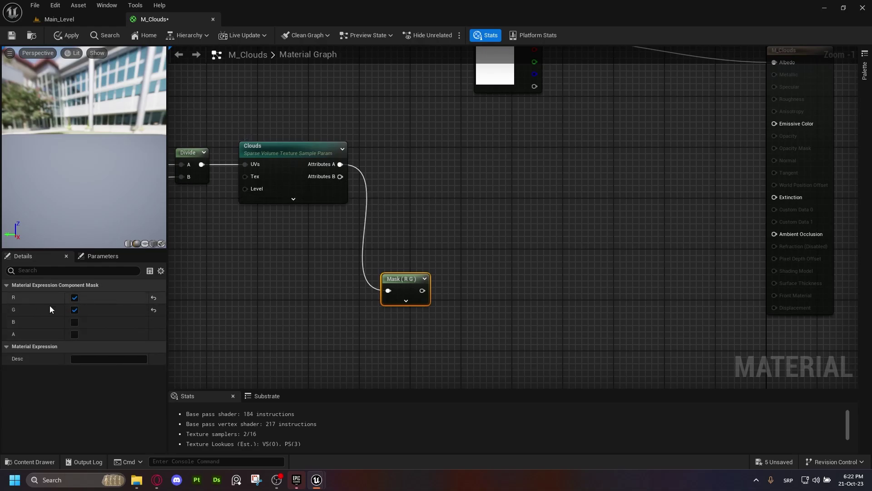
{"action": "left_click", "coordinate": [75, 310]}
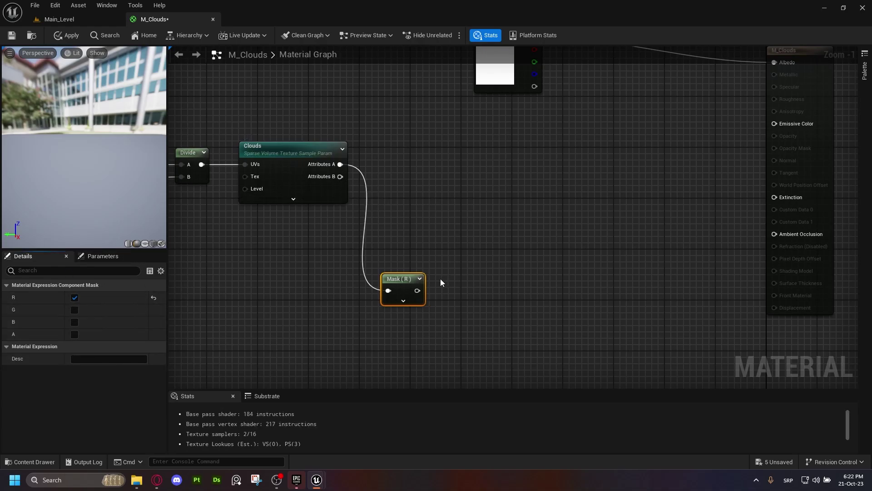
Add a Multiply node after the Mask (R) node and feed the masked red channel into its A input
{"action": "right_click_drag", "start_coordinate": [459, 267], "coordinate": [364, 254]}
{"action": "left_click", "coordinate": [413, 267]}
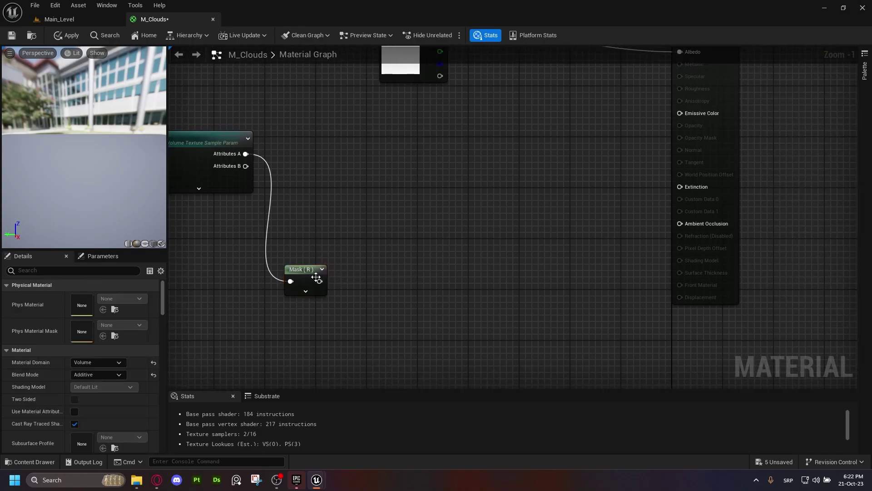
{"action": "left_click", "coordinate": [440, 261]}
{"action": "left_click_drag", "start_coordinate": [432, 268], "coordinate": [437, 266]}
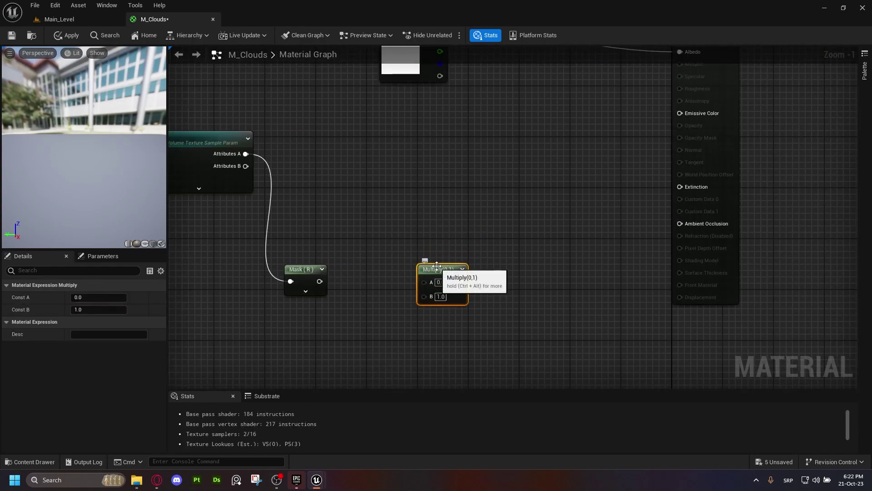
{"action": "left_click_drag", "start_coordinate": [320, 281], "coordinate": [424, 282]}
{"action": "right_click_drag", "start_coordinate": [386, 304], "coordinate": [423, 271]}
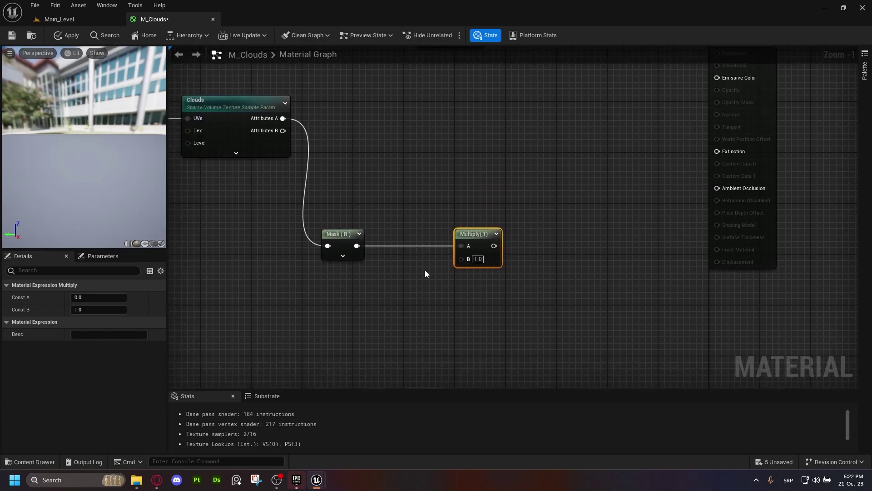
{"action": "left_click_drag", "start_coordinate": [521, 209], "coordinate": [306, 308]}
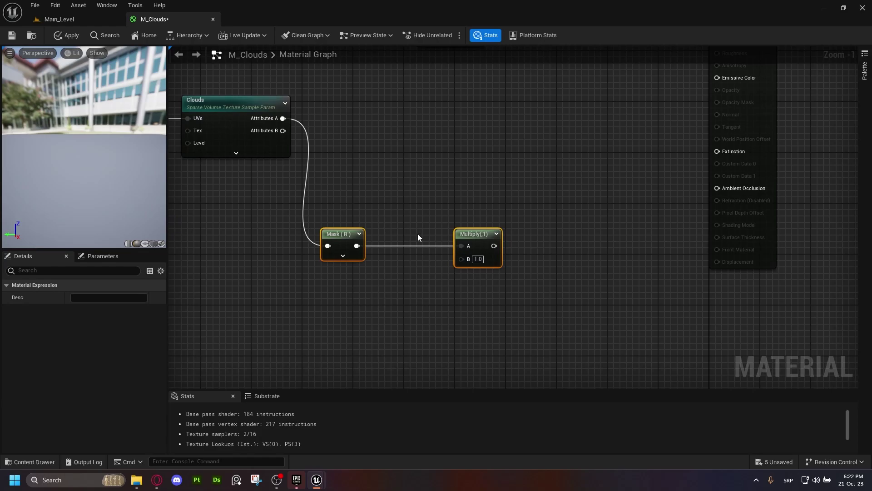
{"action": "left_click", "coordinate": [323, 349]}
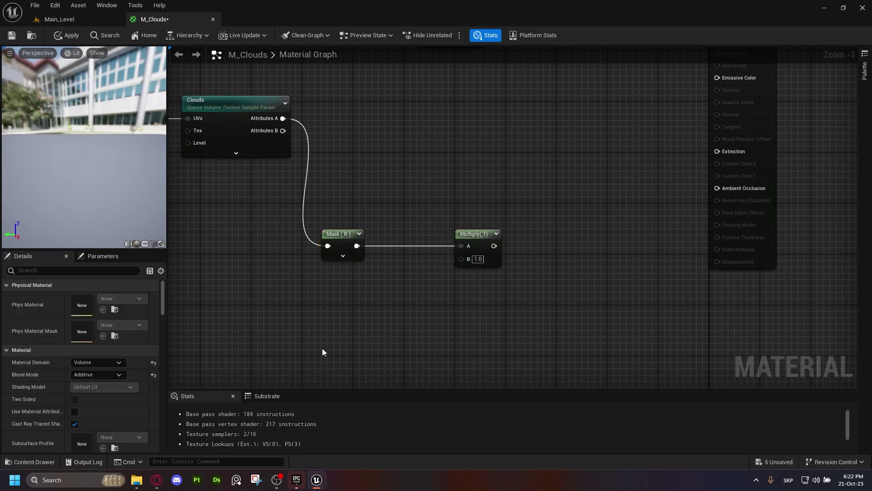
Add a scalar parameter named Density Intensity with default value 0.3 and connect it to the Multiply node's B input
{"action": "left_click", "coordinate": [354, 298]}
{"action": "type", "text": "s"}
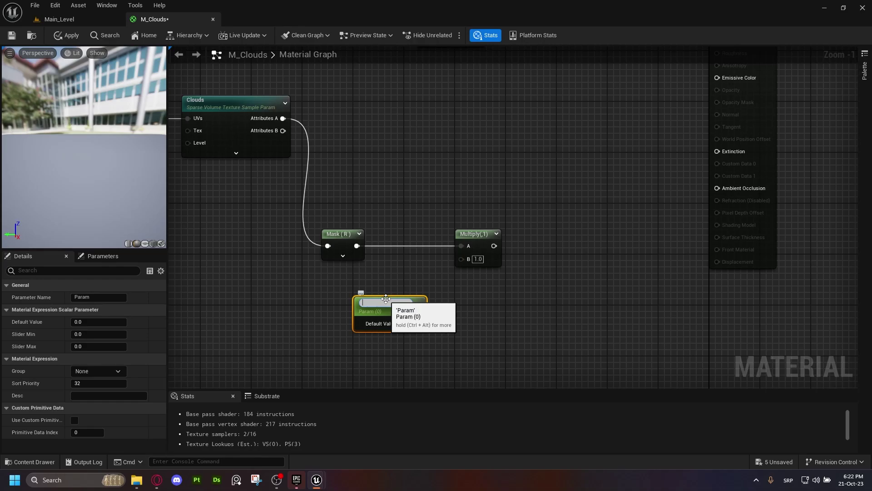
{"action": "type", "text": "ensity Intensity"}
{"action": "key", "text": "Return"}
{"action": "left_click_drag", "start_coordinate": [383, 302], "coordinate": [364, 290]}
{"action": "key", "text": "Return"}
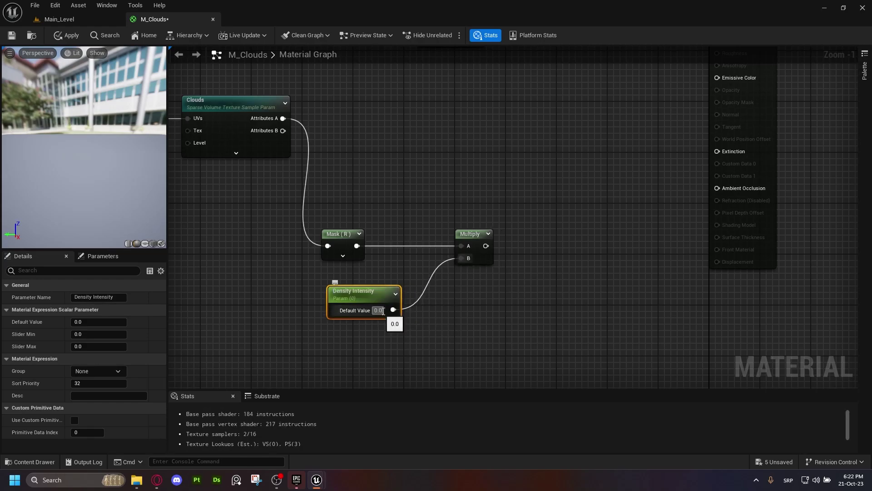
{"action": "left_click", "coordinate": [378, 310]}
{"action": "type", "text": "0.3"}
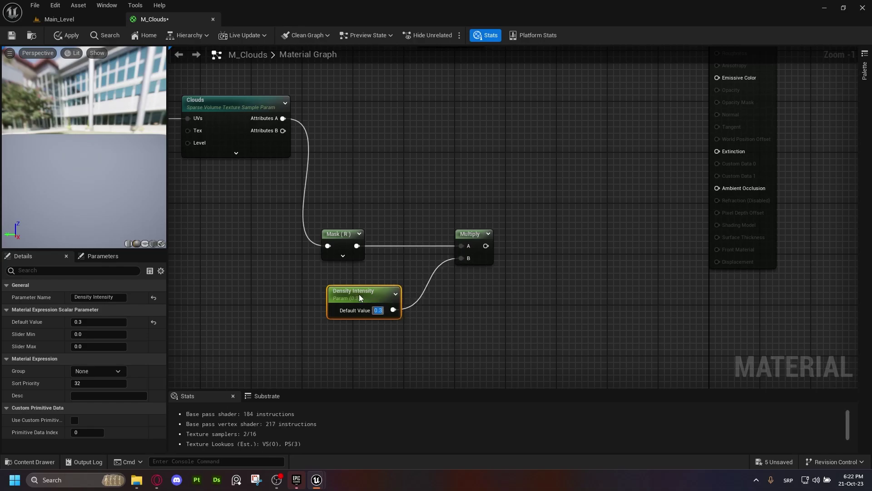
{"action": "left_click_drag", "start_coordinate": [359, 294], "coordinate": [353, 287]}
Connect the Multiply output to the Extinction input of the M_Clouds material output
{"action": "right_click_drag", "start_coordinate": [485, 236], "coordinate": [331, 272]}
{"action": "left_click_drag", "start_coordinate": [304, 306], "coordinate": [527, 214]}
{"action": "right_click_drag", "start_coordinate": [393, 213], "coordinate": [406, 245]}
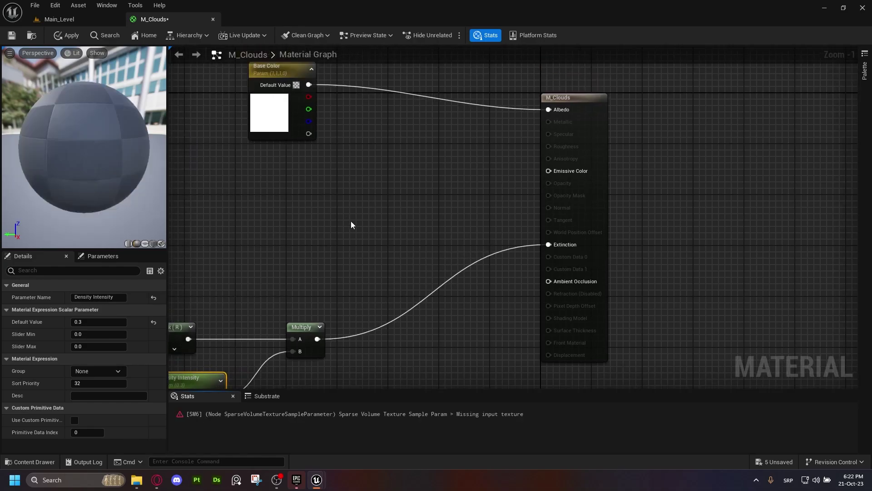
Assign cloud_01_variant_0000 as the Clouds sampler's sparse volume texture and save the material
{"action": "right_click_drag", "start_coordinate": [307, 270], "coordinate": [526, 204]}
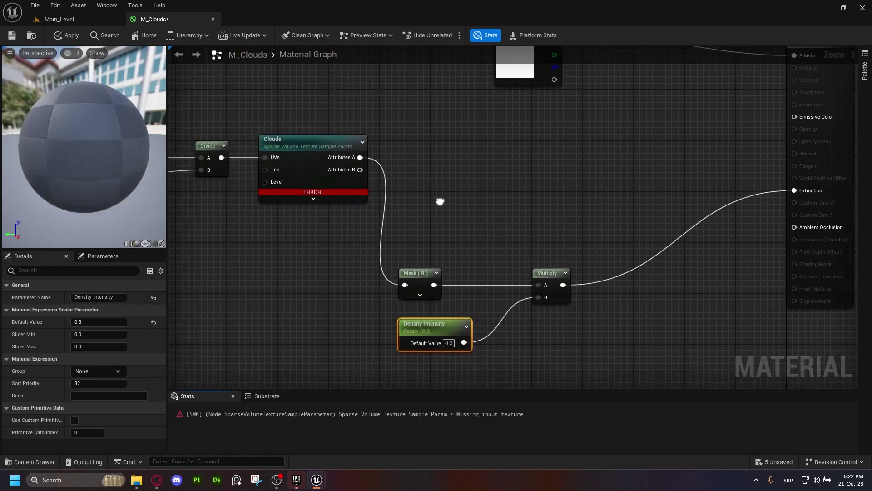
{"action": "left_click", "coordinate": [321, 150]}
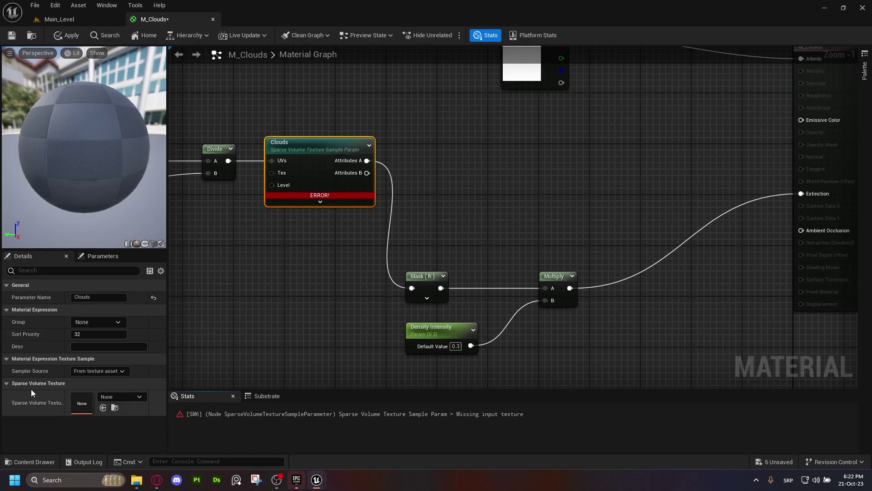
{"action": "left_click", "coordinate": [131, 397]}
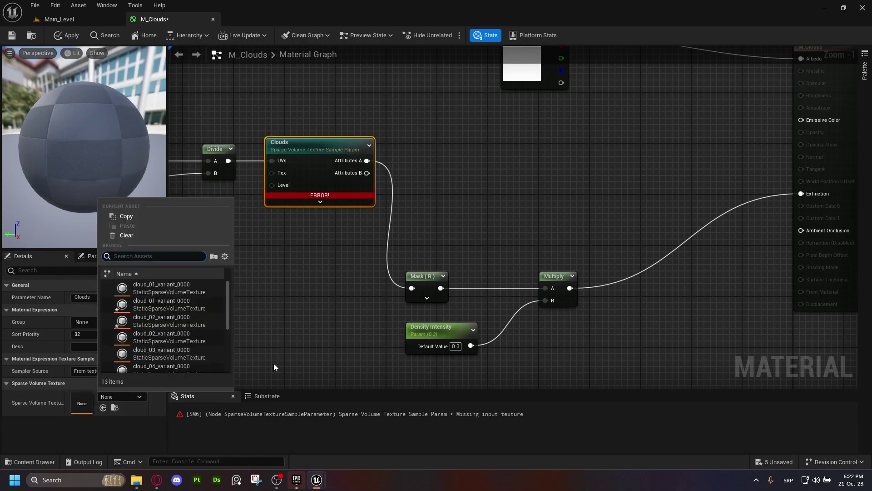
{"action": "left_click", "coordinate": [167, 286]}
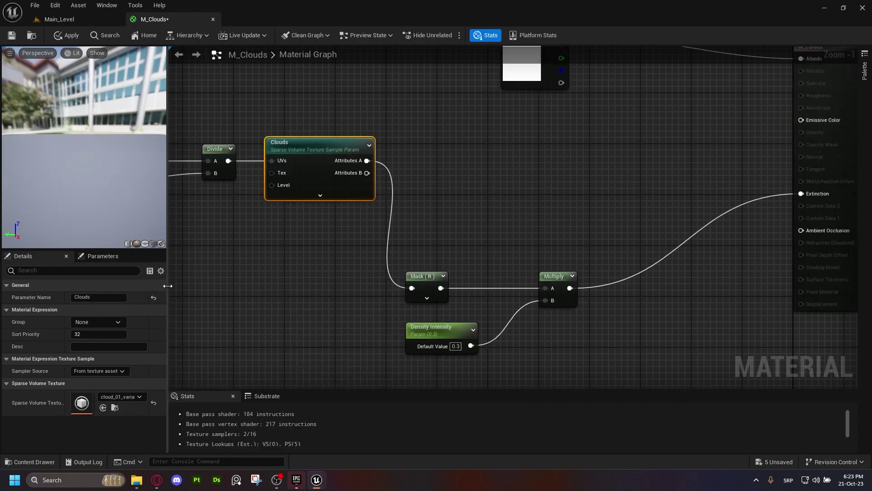
{"action": "left_click", "coordinate": [12, 35]}
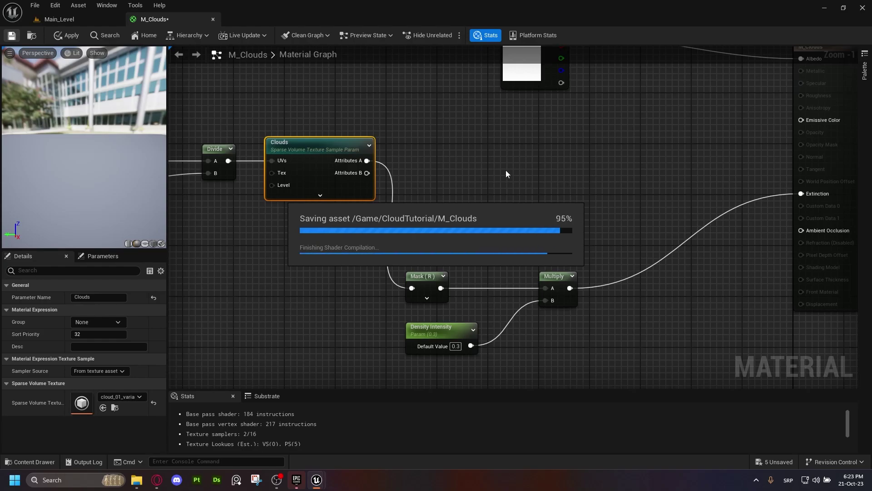
Switch to Main_Level and place a Heterogeneous Volume actor on the grass, found by searching the placeable actors for "hete"
{"action": "left_click", "coordinate": [77, 18]}
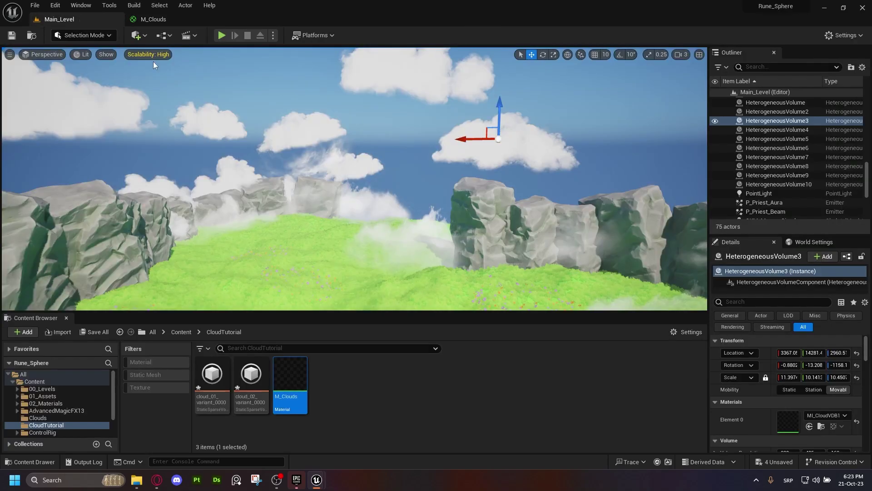
{"action": "right_click_drag", "start_coordinate": [354, 179], "coordinate": [355, 286]}
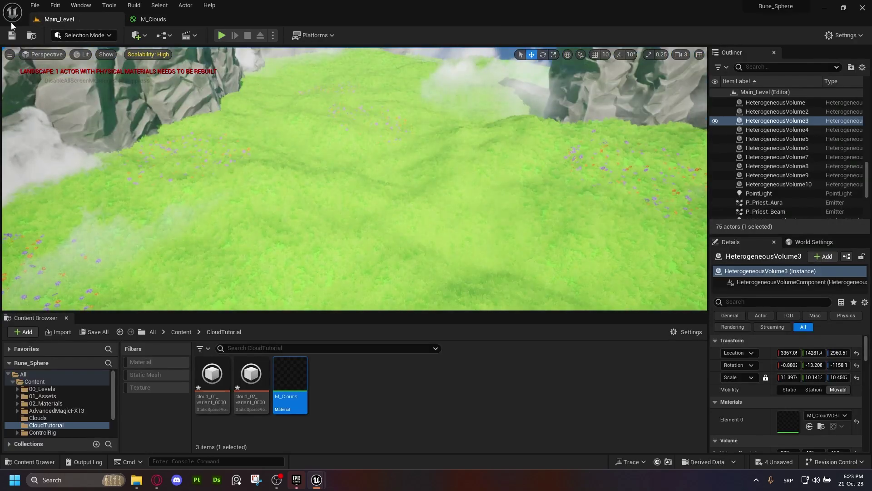
{"action": "left_click", "coordinate": [138, 36]}
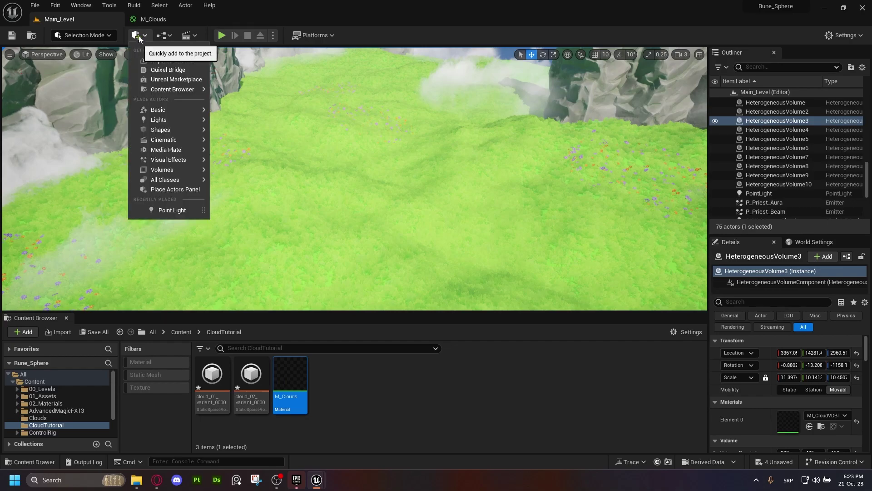
{"action": "left_click", "coordinate": [173, 189]}
{"action": "left_click", "coordinate": [40, 67]}
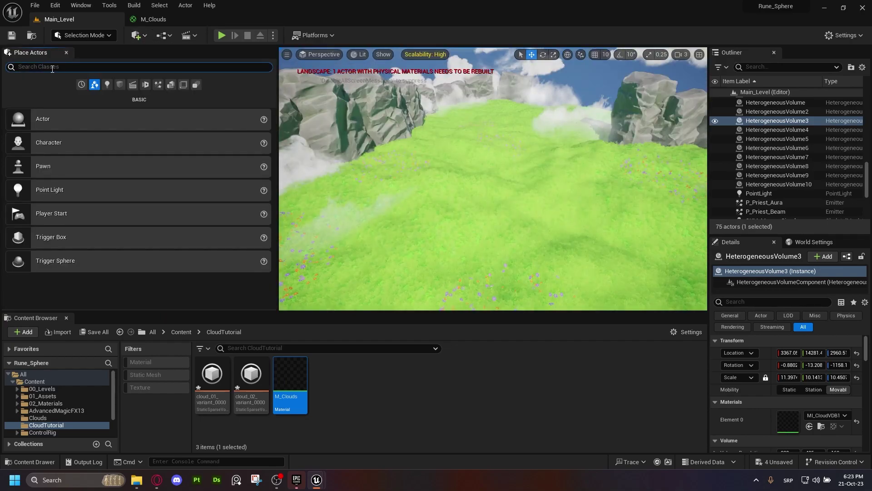
{"action": "type", "text": "hete"}
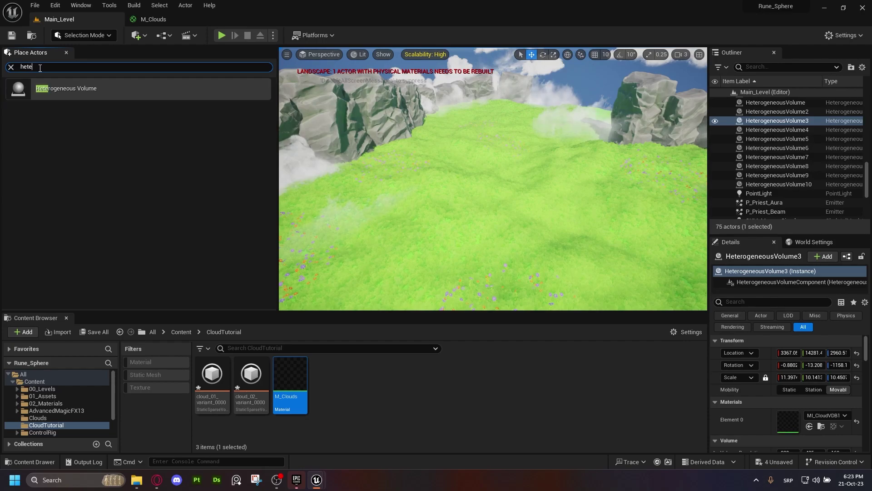
{"action": "left_click_drag", "start_coordinate": [64, 87], "coordinate": [463, 226]}
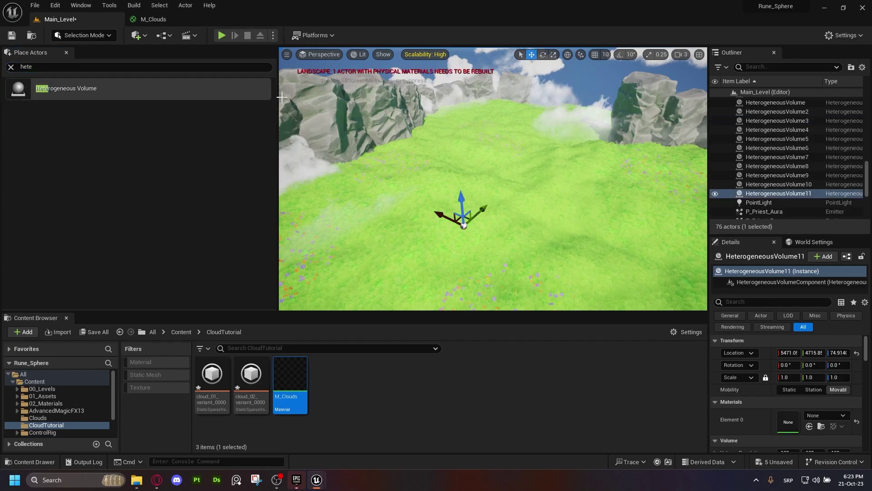
{"action": "right_click_drag", "start_coordinate": [281, 106], "coordinate": [258, 105]}
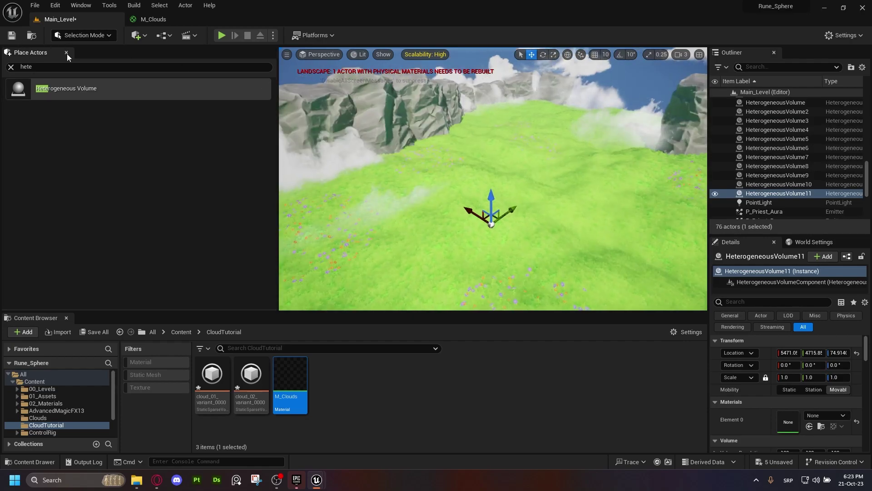
{"action": "left_click", "coordinate": [67, 53]}
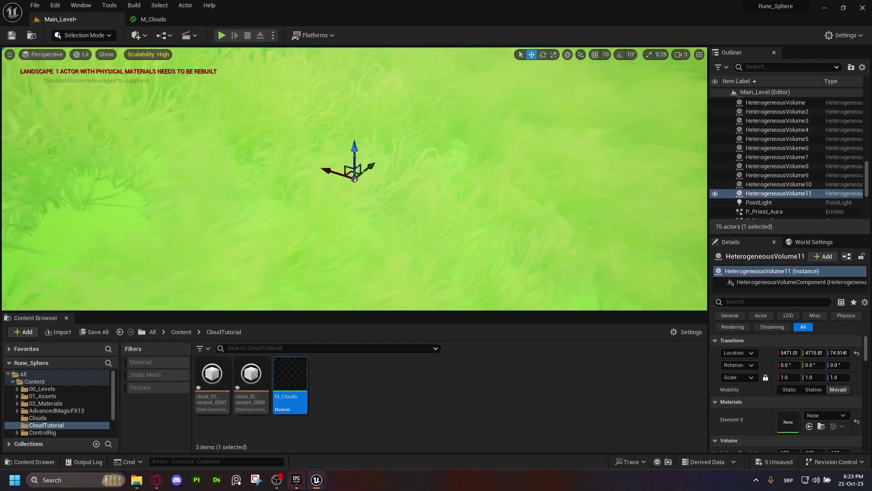
Raise the new heterogeneous volume above the grass to a Z location of about 417.6
{"action": "left_click_drag", "start_coordinate": [354, 153], "coordinate": [346, 63]}
{"action": "right_click_drag", "start_coordinate": [347, 63], "coordinate": [382, 69]}
{"action": "left_click_drag", "start_coordinate": [352, 166], "coordinate": [353, 48]}
{"action": "right_click_drag", "start_coordinate": [354, 59], "coordinate": [409, 78]}
{"action": "key", "text": "f"}
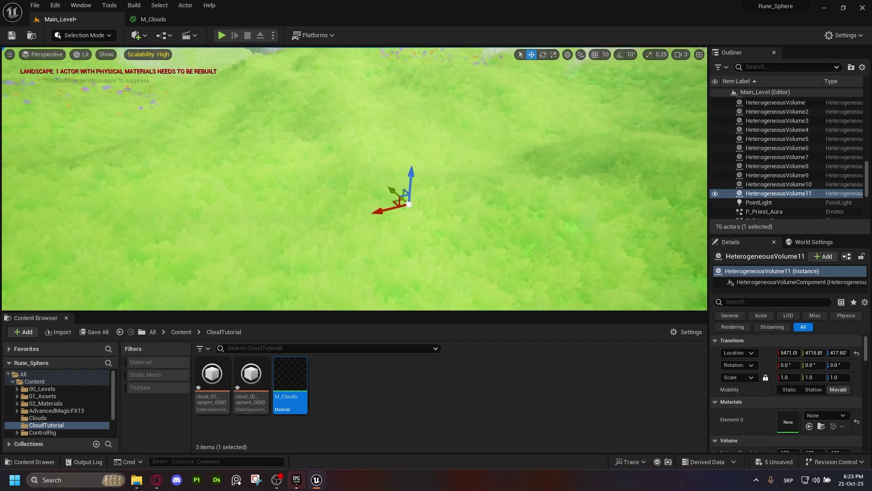
{"action": "right_click_drag", "start_coordinate": [354, 178], "coordinate": [393, 204]}
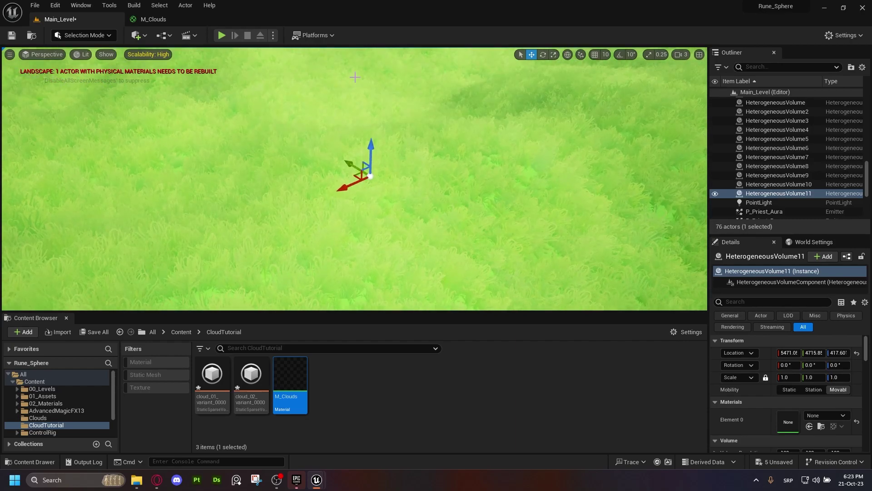
{"action": "right_click_drag", "start_coordinate": [376, 141], "coordinate": [359, 159]}
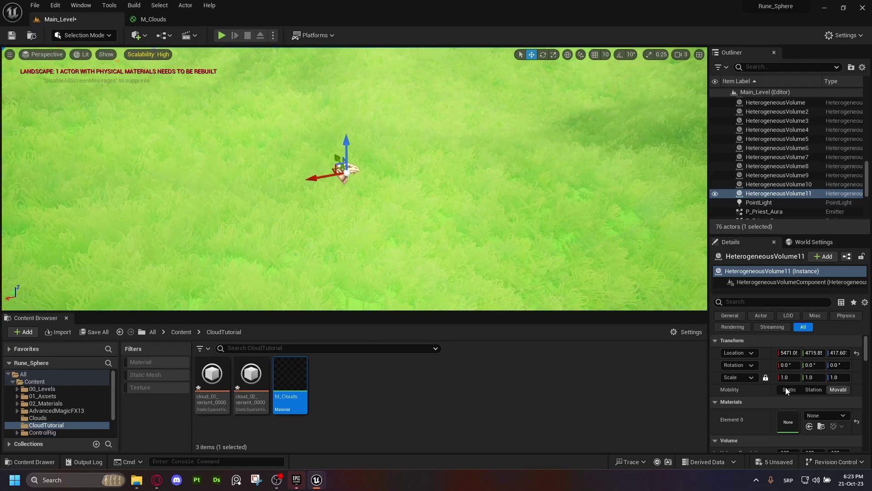
Assign the M_Clouds material to Element 0 of the new heterogeneous volume
{"action": "scroll", "coordinate": [786, 388], "scroll_direction": "down", "scroll_amount": 2}
{"action": "left_click_drag", "start_coordinate": [290, 379], "coordinate": [773, 392]}
{"action": "right_click_drag", "start_coordinate": [394, 211], "coordinate": [389, 217]}
Scale the cloud volume up uniformly to about 2.56 on all axes
{"action": "key", "text": "r"}
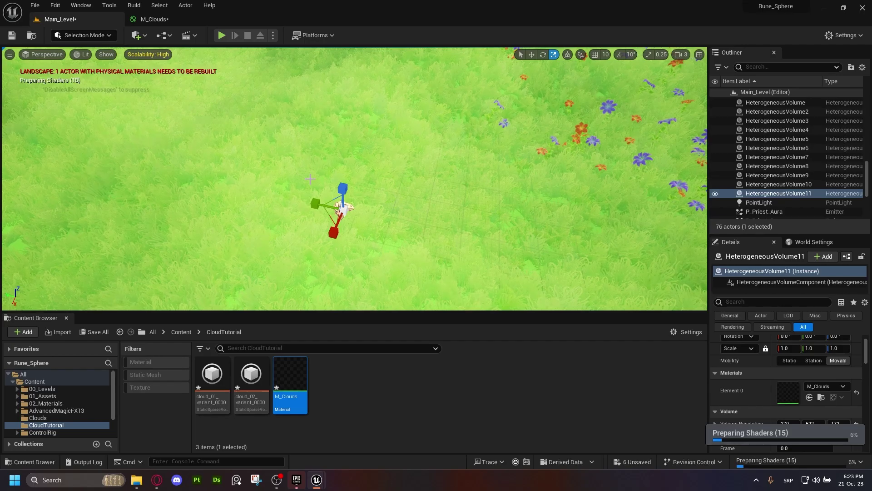
{"action": "right_click_drag", "start_coordinate": [341, 176], "coordinate": [304, 169]}
{"action": "key", "text": "d"}
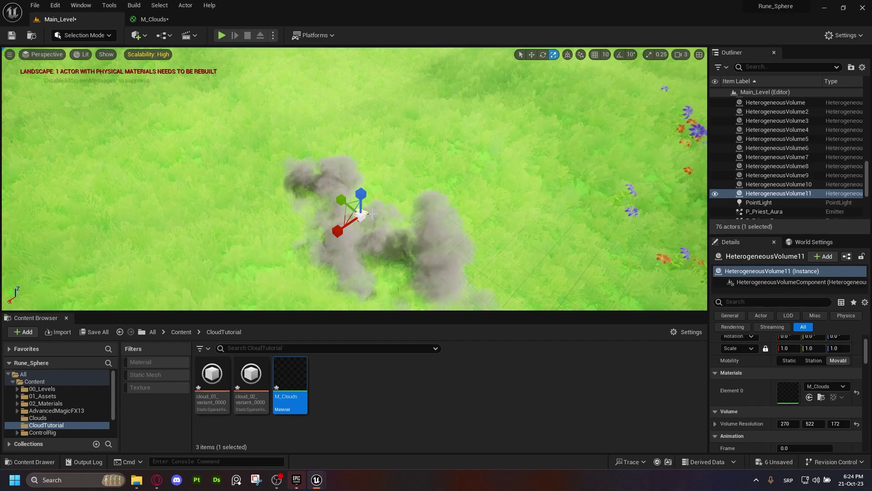
{"action": "left_click_drag", "start_coordinate": [363, 218], "coordinate": [361, 217]}
{"action": "right_click_drag", "start_coordinate": [360, 216], "coordinate": [200, 177]}
{"action": "right_click_drag", "start_coordinate": [364, 168], "coordinate": [368, 162]}
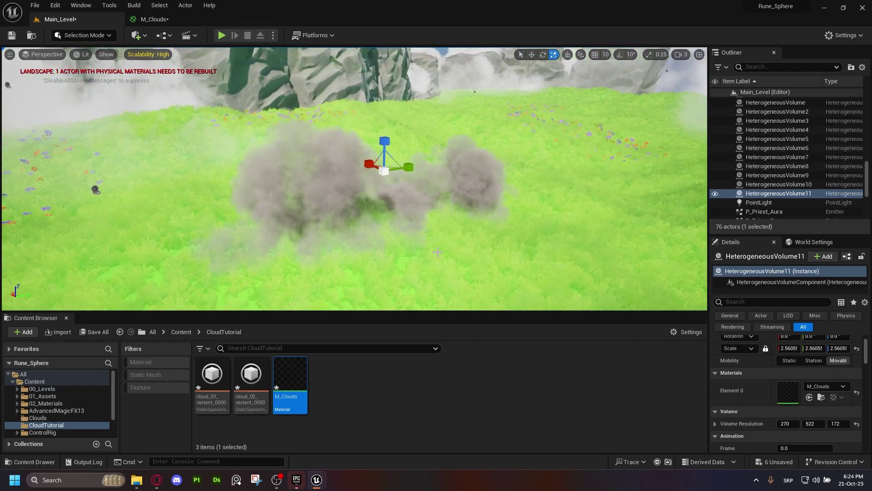
Check the Base Color parameter in M_Clouds and examine the cloud's shading from several angles in Main_Level
{"action": "right_click_drag", "start_coordinate": [189, 56], "coordinate": [250, 89]}
{"action": "left_click", "coordinate": [140, 19]}
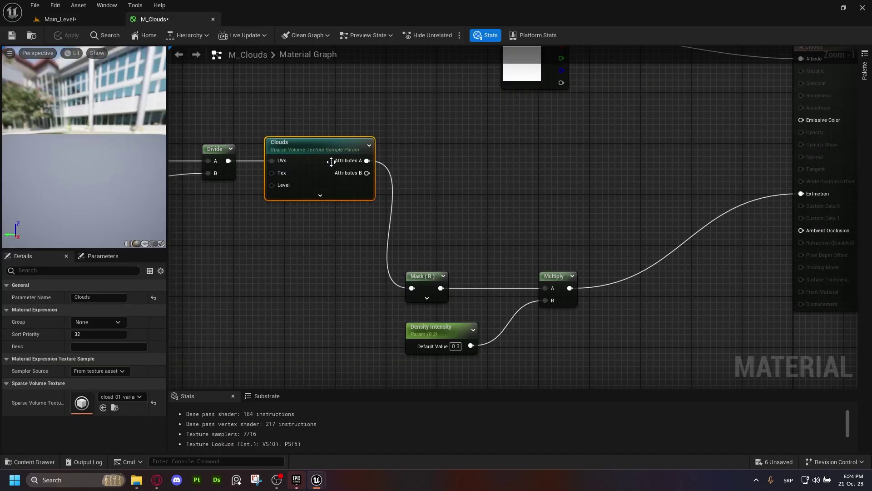
{"action": "right_click_drag", "start_coordinate": [386, 123], "coordinate": [279, 212]}
{"action": "left_click_drag", "start_coordinate": [464, 90], "coordinate": [315, 199]}
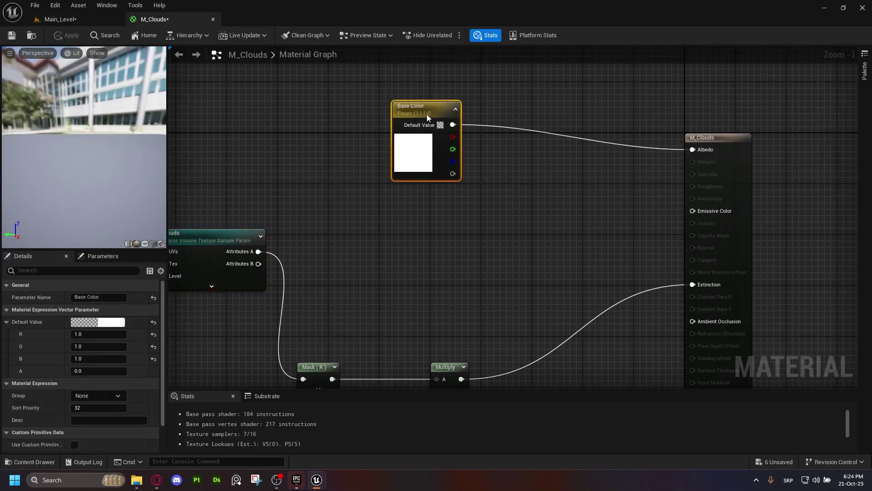
{"action": "left_click", "coordinate": [60, 19]}
{"action": "right_click_drag", "start_coordinate": [366, 165], "coordinate": [269, 158]}
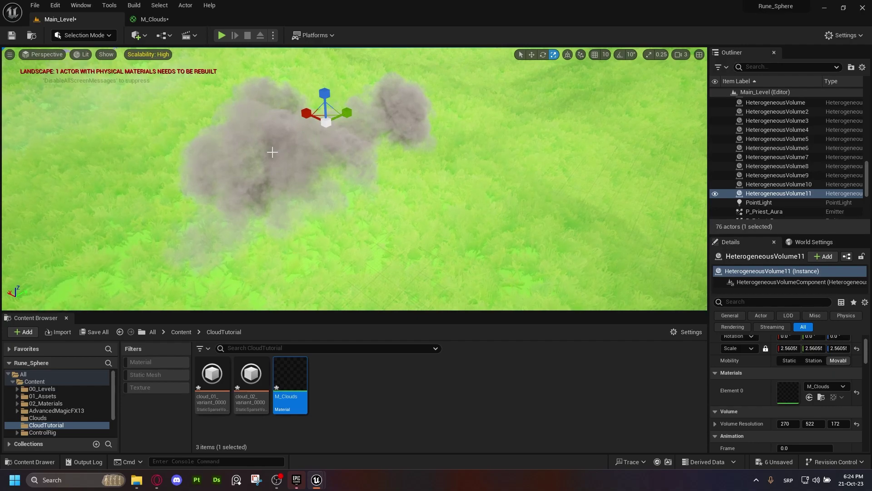
{"action": "key", "text": "s"}
{"action": "right_click_drag", "start_coordinate": [381, 174], "coordinate": [395, 188]}
{"action": "key", "text": "w"}
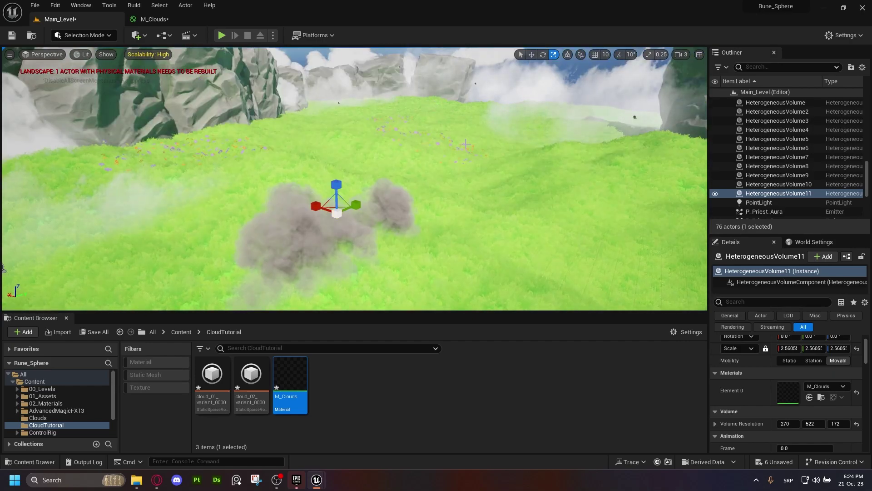
{"action": "mouse_move", "coordinate": [360, 165]}
{"action": "right_mouse_down"}
{"action": "mouse_move", "coordinate": [370, 122]}
{"action": "mouse_move", "coordinate": [329, 214]}
{"action": "mouse_move", "coordinate": [331, 197]}
{"action": "mouse_move", "coordinate": [375, 174]}
{"action": "mouse_move", "coordinate": [363, 151]}
{"action": "right_mouse_up"}
{"action": "key", "text": "w"}
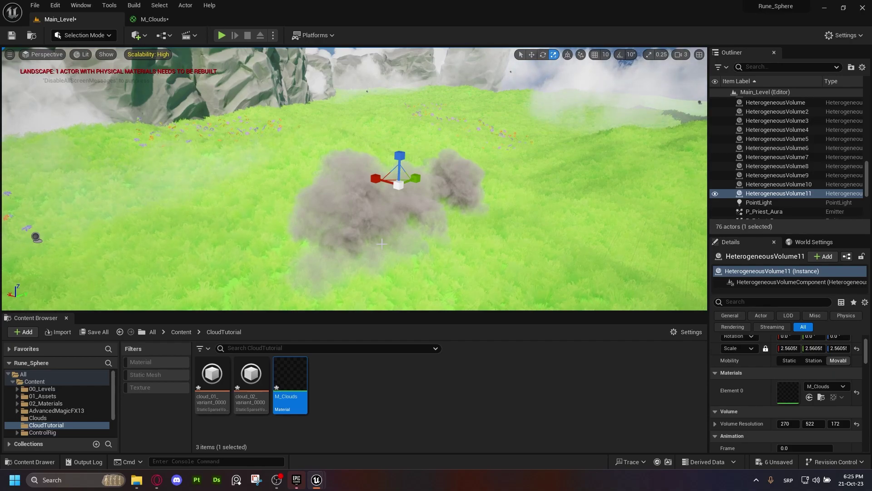
Rotate the cloud volume around its vertical axis to about -116.6 degrees
{"action": "right_click_drag", "start_coordinate": [594, 220], "coordinate": [473, 219]}
{"action": "key", "text": "e"}
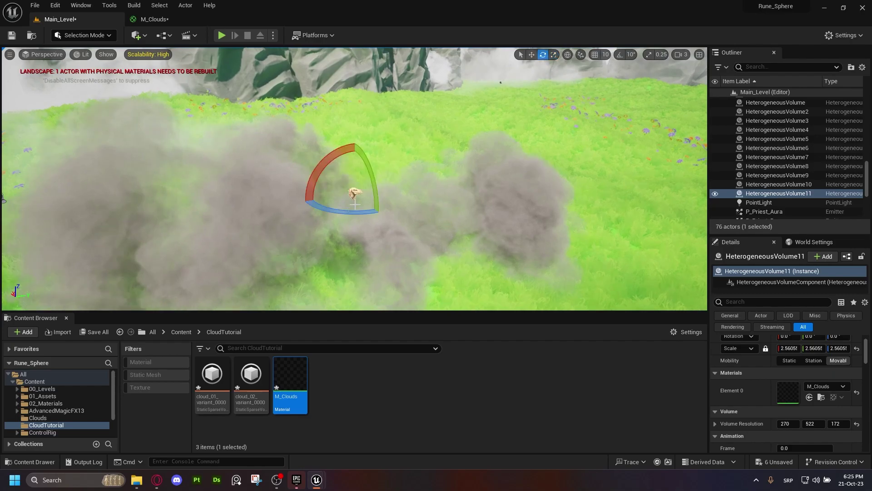
{"action": "left_click_drag", "start_coordinate": [346, 209], "coordinate": [272, 236]}
{"action": "right_click_drag", "start_coordinate": [345, 200], "coordinate": [391, 241]}
{"action": "key", "text": "s"}
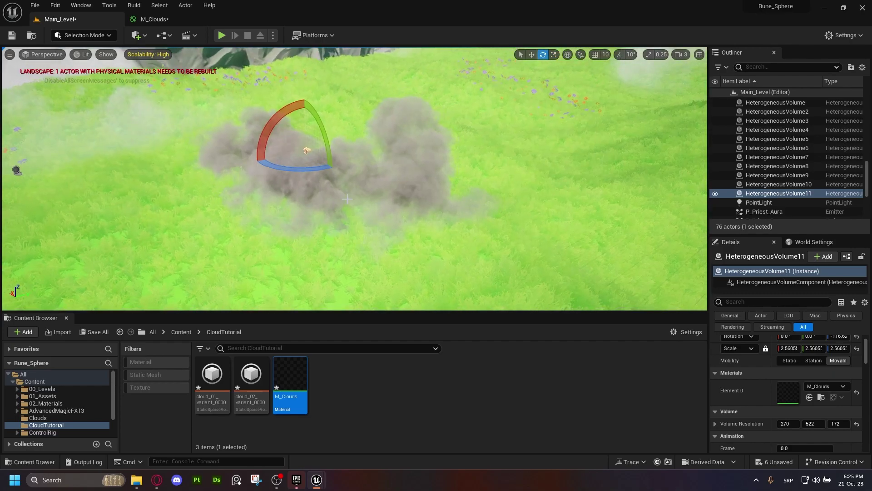
Add a Multiply node to the M_Clouds graph and connect the Base Color parameter to its A input
{"action": "right_click_drag", "start_coordinate": [245, 118], "coordinate": [199, 86]}
{"action": "key", "text": "w"}
{"action": "key", "text": "s"}
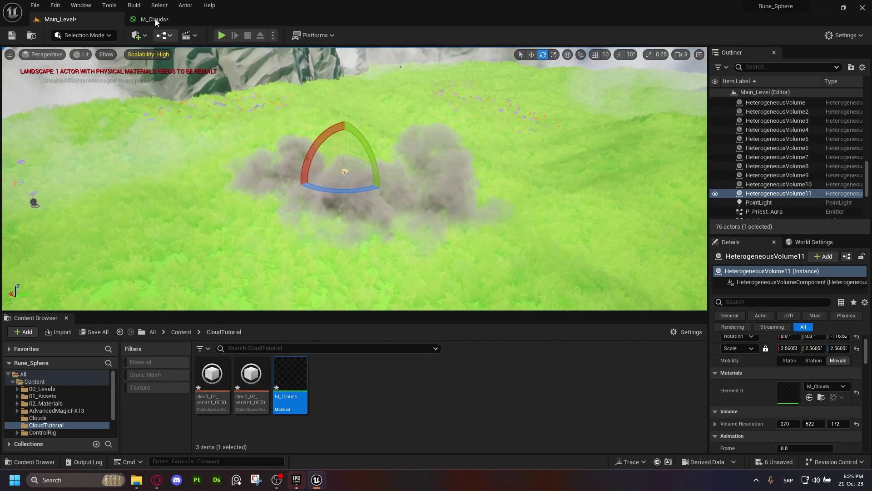
{"action": "left_click", "coordinate": [155, 19]}
{"action": "right_click_drag", "start_coordinate": [425, 220], "coordinate": [413, 174]}
{"action": "right_click", "coordinate": [399, 178]}
{"action": "left_click", "coordinate": [327, 205]}
{"action": "right_click_drag", "start_coordinate": [408, 212], "coordinate": [360, 225]}
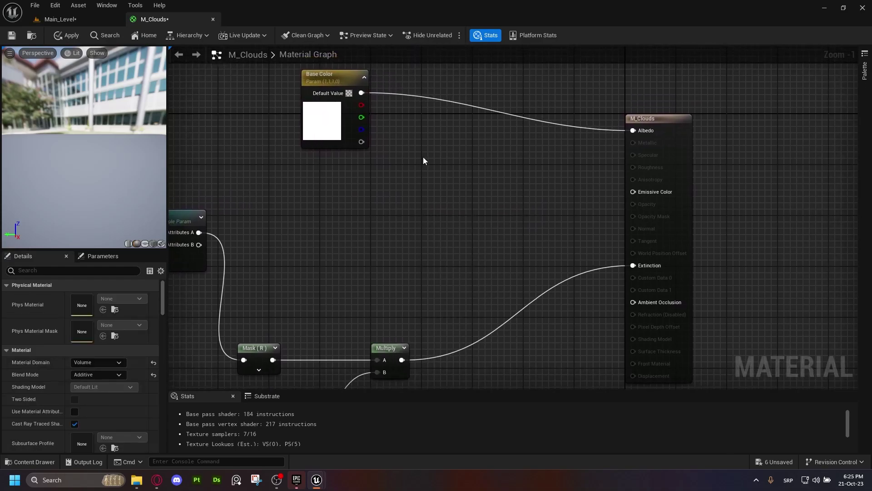
{"action": "left_click", "coordinate": [423, 157]}
{"action": "left_click_drag", "start_coordinate": [434, 174], "coordinate": [407, 182]}
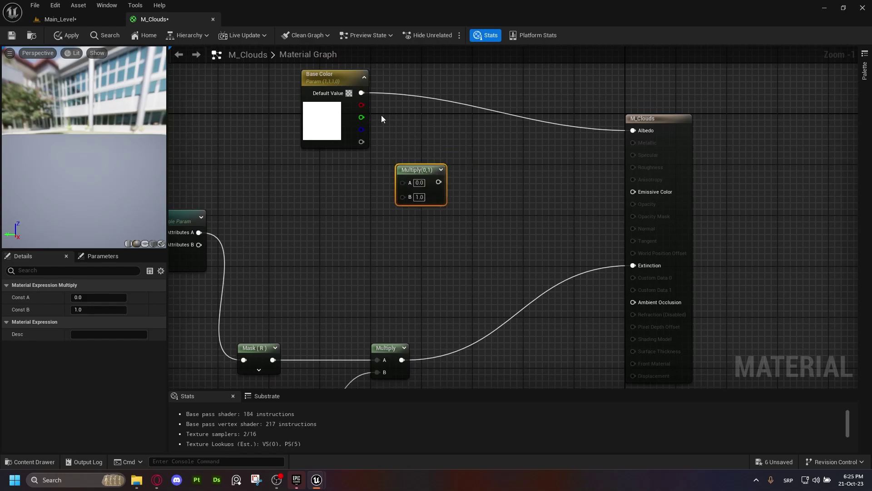
{"action": "left_click_drag", "start_coordinate": [360, 92], "coordinate": [402, 181]}
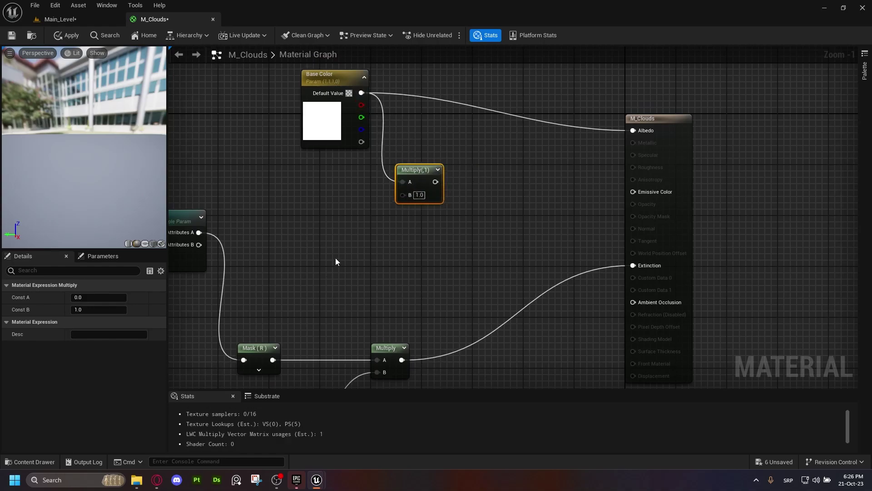
Add a scalar parameter named Emissive Intensity with default value 1 and connect it to the new Multiply node's B input
{"action": "left_click", "coordinate": [282, 214]}
{"action": "type", "text": "s"}
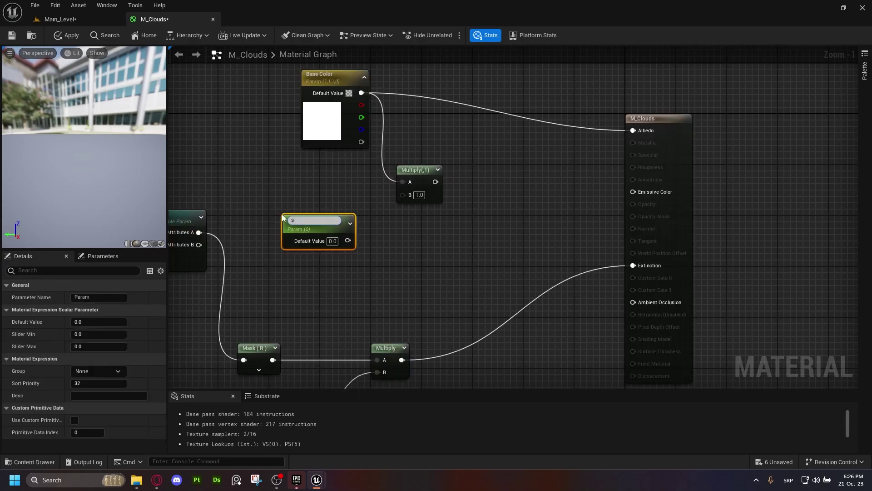
{"action": "key", "text": "BackSpace"}
{"action": "type", "text": "Emissive Intensity"}
{"action": "key", "text": "Return"}
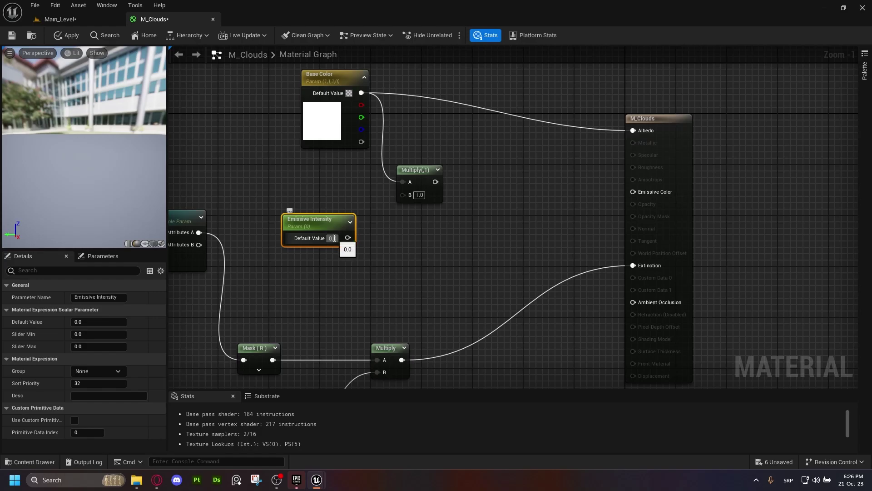
{"action": "type", "text": "1"}
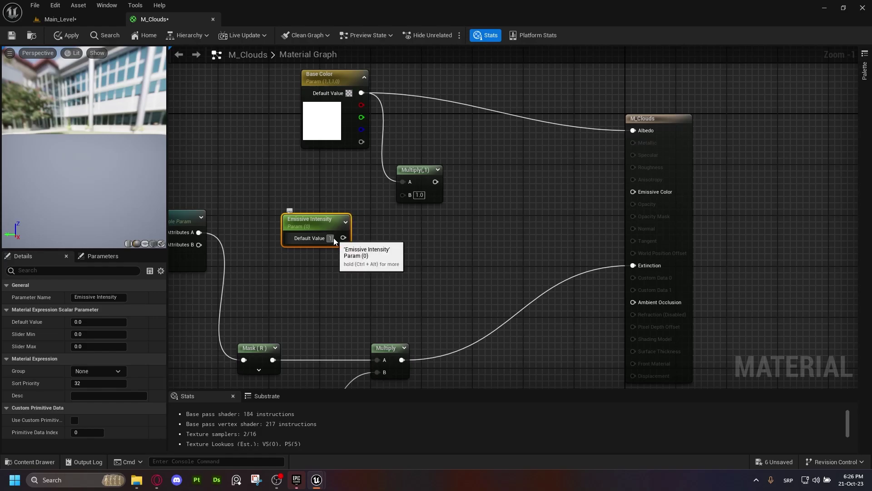
{"action": "key", "text": "Return"}
{"action": "left_click_drag", "start_coordinate": [348, 238], "coordinate": [403, 194]}
Multiply the emissive result by the density Multiply output, connect the product to Emissive Color, and save M_Clouds
{"action": "right_click_drag", "start_coordinate": [463, 224], "coordinate": [381, 224]}
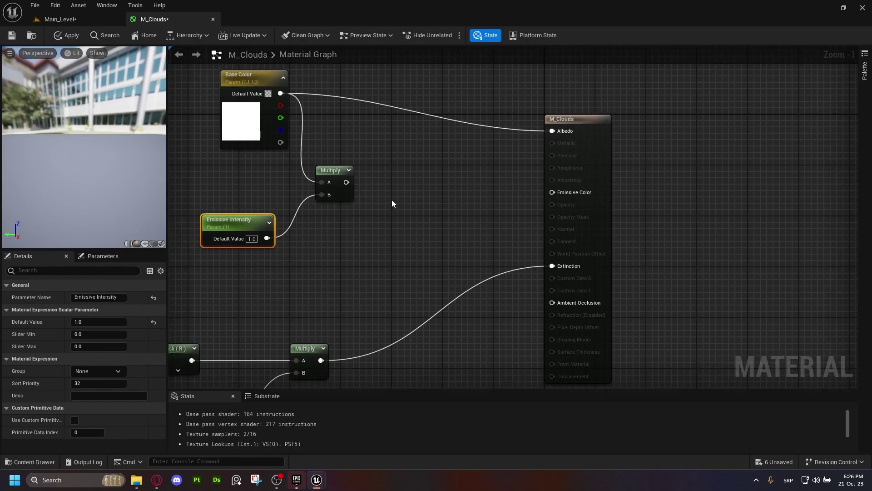
{"action": "left_click_drag", "start_coordinate": [350, 181], "coordinate": [423, 184]}
{"action": "left_click_drag", "start_coordinate": [321, 360], "coordinate": [426, 204]}
{"action": "right_click_drag", "start_coordinate": [318, 311], "coordinate": [458, 282]}
{"action": "right_click_drag", "start_coordinate": [389, 315], "coordinate": [406, 299]}
{"action": "right_click_drag", "start_coordinate": [447, 252], "coordinate": [378, 296]}
{"action": "left_click_drag", "start_coordinate": [524, 189], "coordinate": [645, 195]}
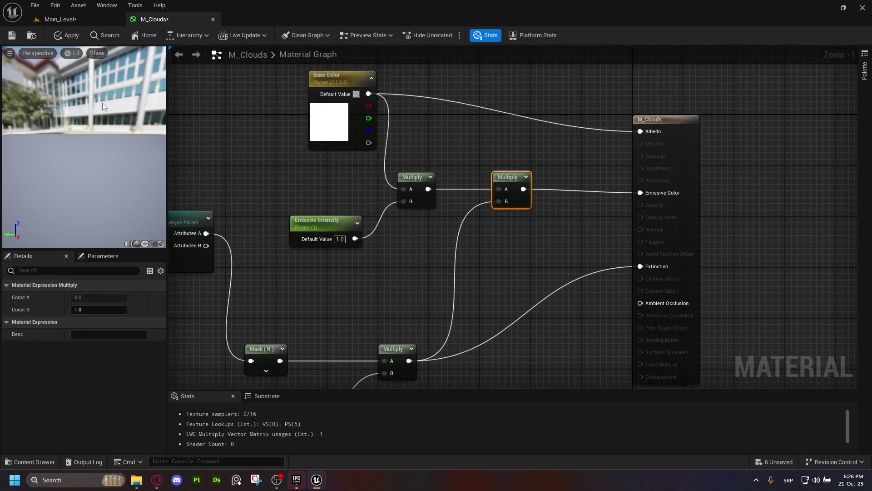
{"action": "left_click", "coordinate": [12, 35]}
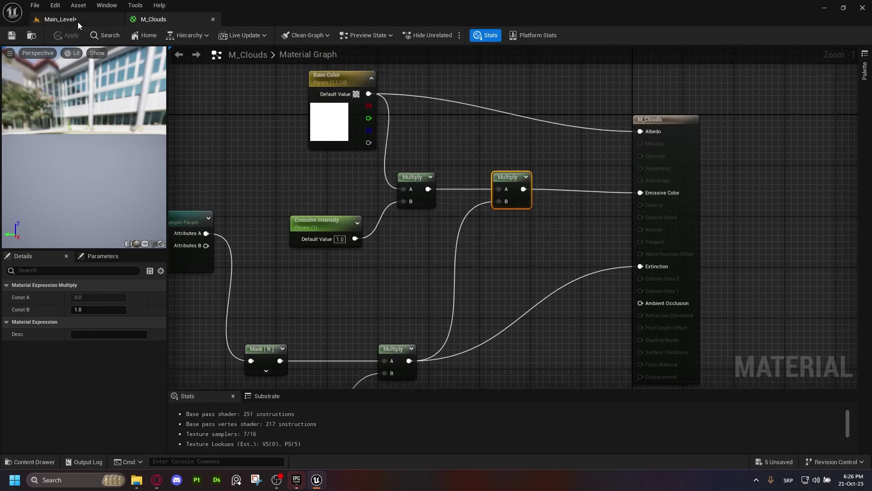
In Main_Level, rotate the cloud volume around its vertical axis to about -327 degrees
{"action": "left_click", "coordinate": [61, 19]}
{"action": "right_click_drag", "start_coordinate": [306, 167], "coordinate": [349, 160]}
{"action": "left_click_drag", "start_coordinate": [318, 198], "coordinate": [419, 198]}
{"action": "right_click_drag", "start_coordinate": [364, 190], "coordinate": [343, 187]}
Create a material instance from M_Clouds in the CloudTutorial folder and name it MI_CloudsTest
{"action": "right_click", "coordinate": [283, 376]}
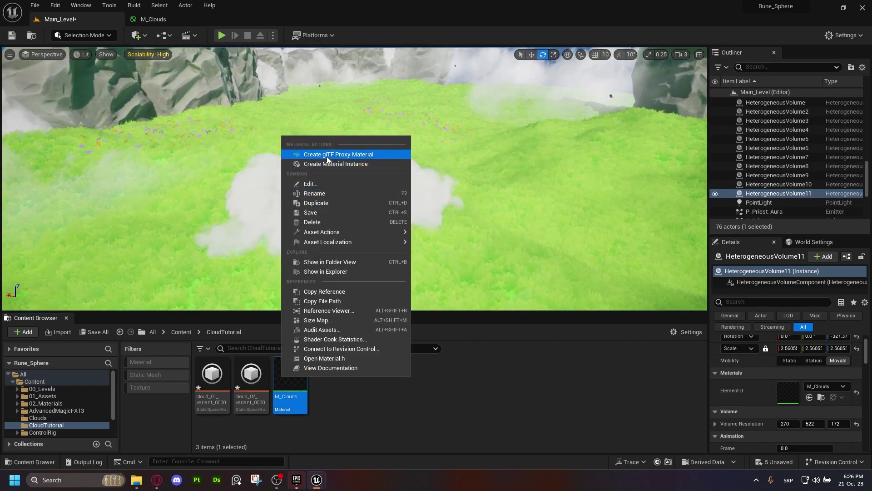
{"action": "left_click", "coordinate": [324, 164]}
{"action": "key", "text": "BackSpace"}
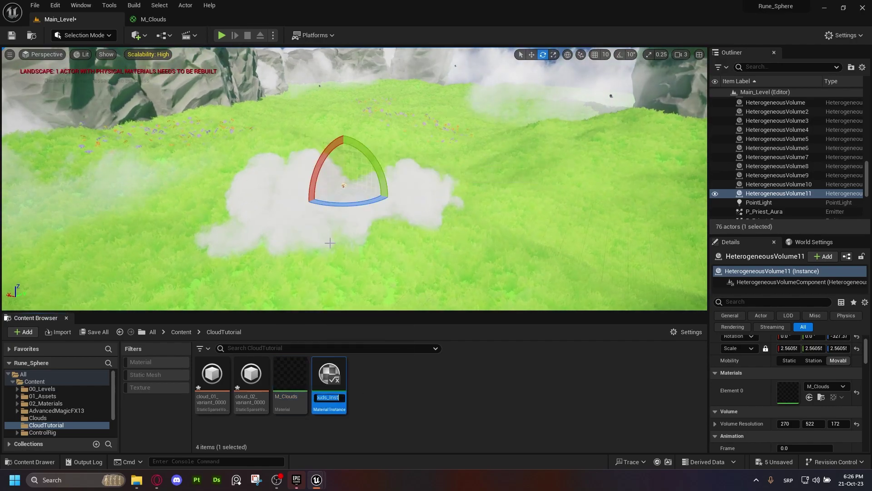
{"action": "type", "text": "MI"}
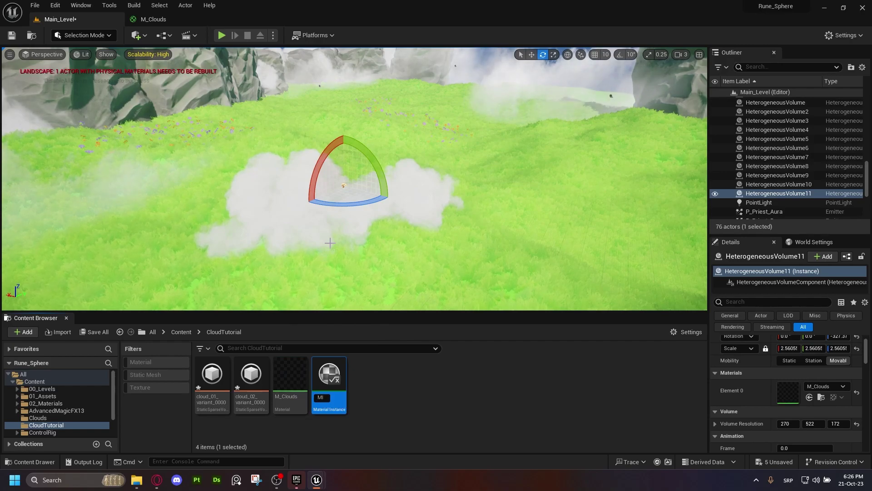
{"action": "type", "text": "_CloudsT"}
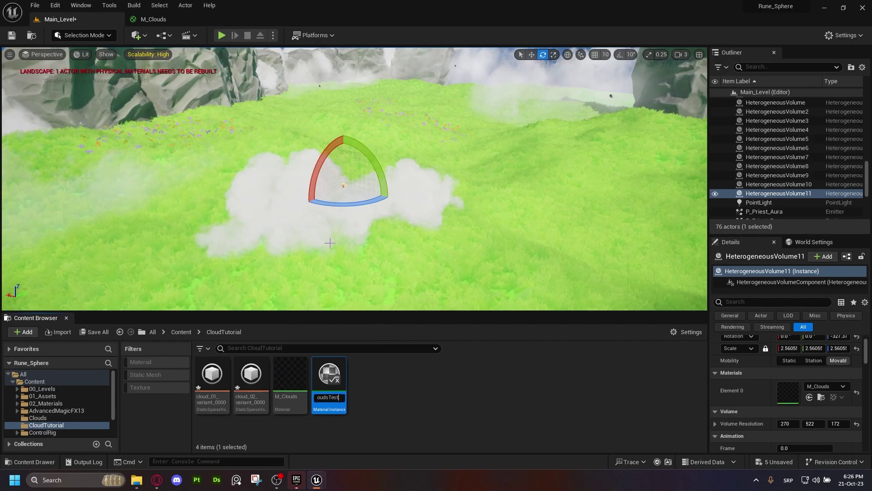
{"action": "type", "text": "est"}
{"action": "key", "text": "Return"}
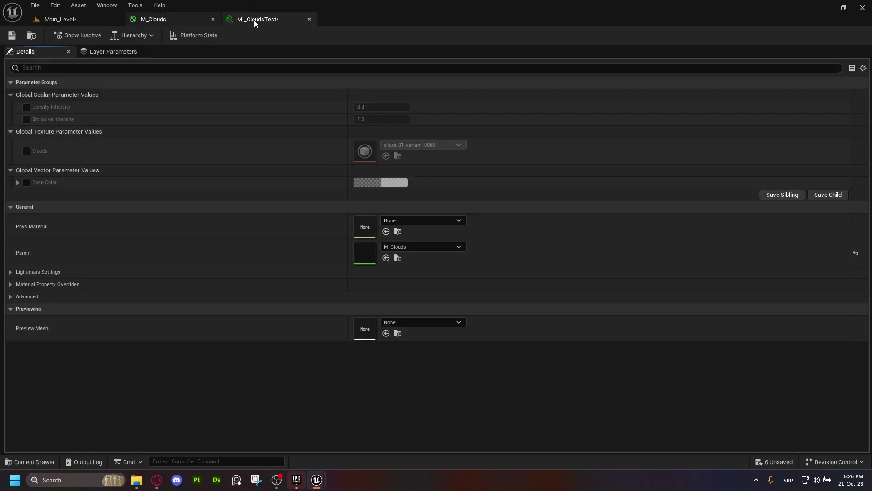
Detach the MI_CloudsTest editor into its own narrow window over the Main_Level editor, keeping the cloud in view
{"action": "left_click_drag", "start_coordinate": [259, 19], "coordinate": [364, 95]}
{"action": "left_click", "coordinate": [91, 22]}
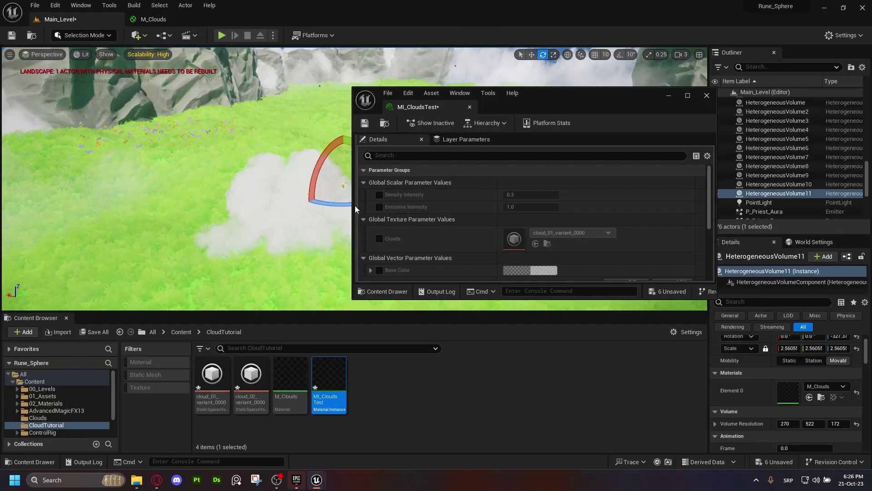
{"action": "left_click_drag", "start_coordinate": [354, 206], "coordinate": [539, 207]}
{"action": "left_click_drag", "start_coordinate": [613, 299], "coordinate": [612, 349]}
Assign the MI_CloudsTest instance to Element 0 of the selected heterogeneous volume
{"action": "left_click", "coordinate": [423, 387]}
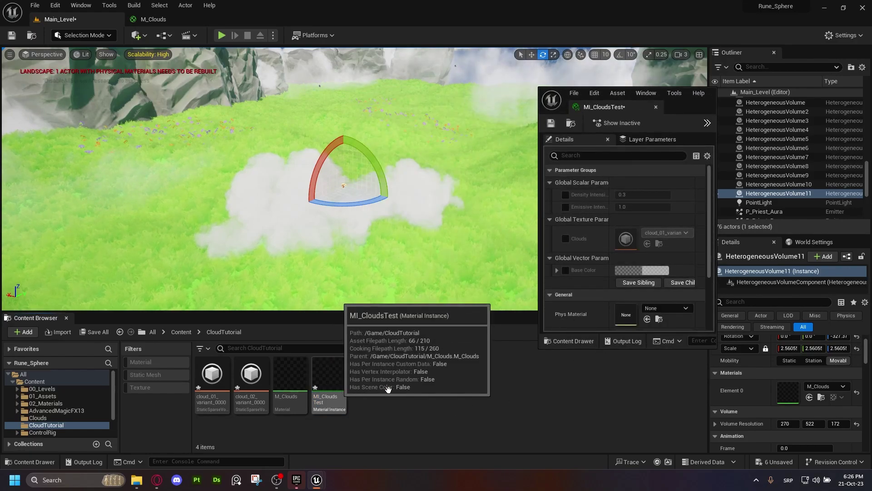
{"action": "left_click_drag", "start_coordinate": [329, 379], "coordinate": [788, 392]}
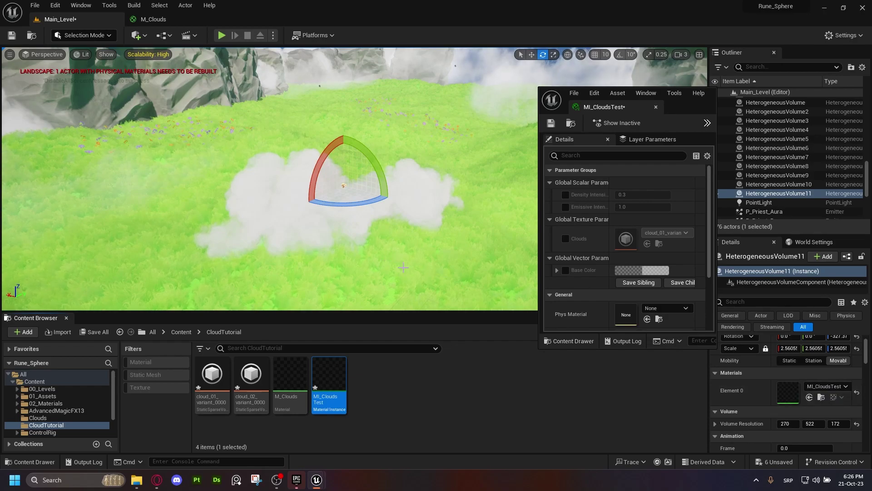
{"action": "mouse_move", "coordinate": [391, 262]}
{"action": "right_mouse_down"}
{"action": "mouse_move", "coordinate": [377, 231]}
{"action": "mouse_move", "coordinate": [386, 265]}
{"action": "right_mouse_up"}
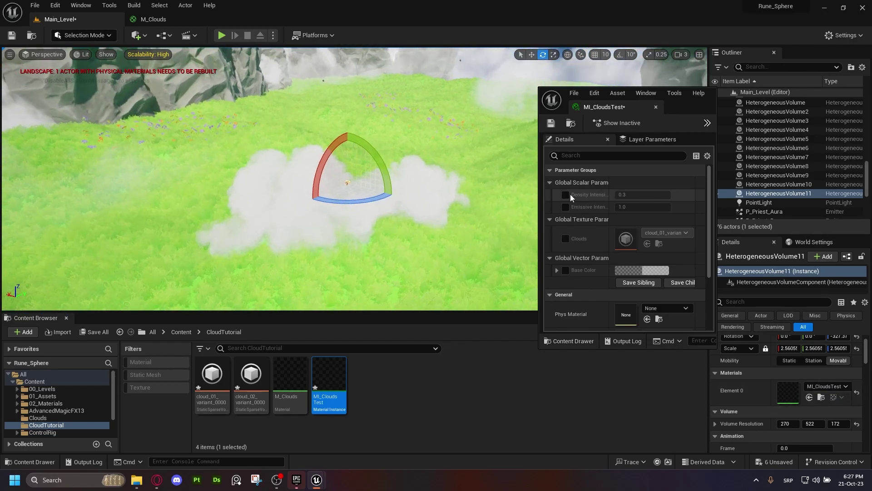
Enable the Density Intensity and Emissive Intensity overrides in MI_CloudsTest and try Density Intensity values of 10 and 500
{"action": "left_click", "coordinate": [566, 195]}
{"action": "left_click", "coordinate": [566, 206]}
{"action": "left_click", "coordinate": [624, 194]}
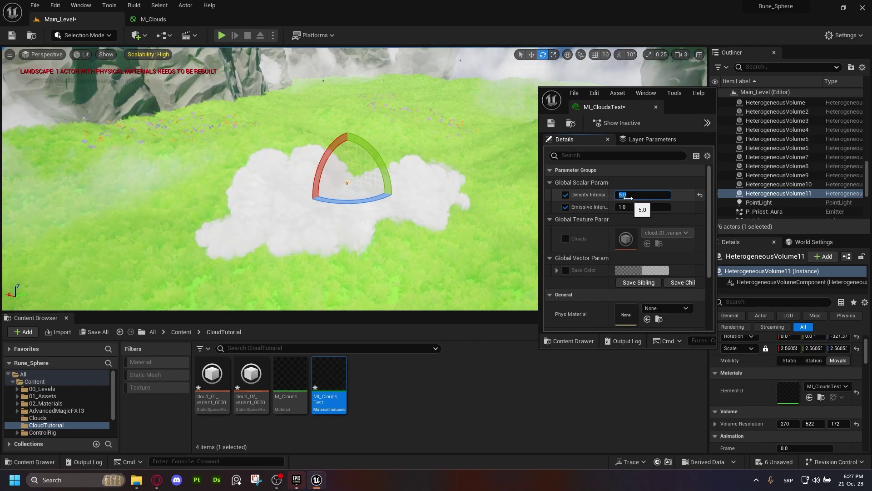
{"action": "type", "text": "10"}
{"action": "key", "text": "Return"}
{"action": "type", "text": "500"}
{"action": "key", "text": "Return"}
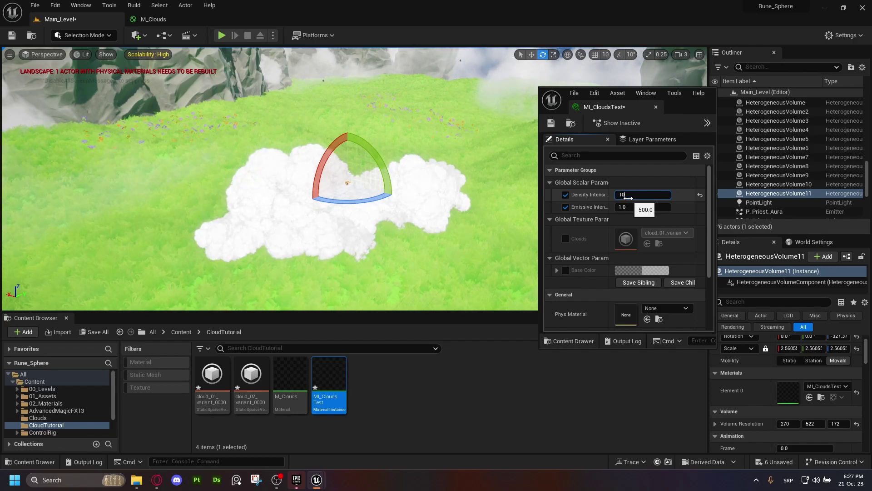
Try lower Density Intensity values in MI_CloudsTest, ending at 3.0
{"action": "type", "text": "5"}
{"action": "key", "text": "Return"}
{"action": "type", "text": "3"}
{"action": "key", "text": "Return"}
{"action": "type", "text": "1"}
{"action": "key", "text": "Return"}
{"action": "type", "text": "5"}
{"action": "key", "text": "Return"}
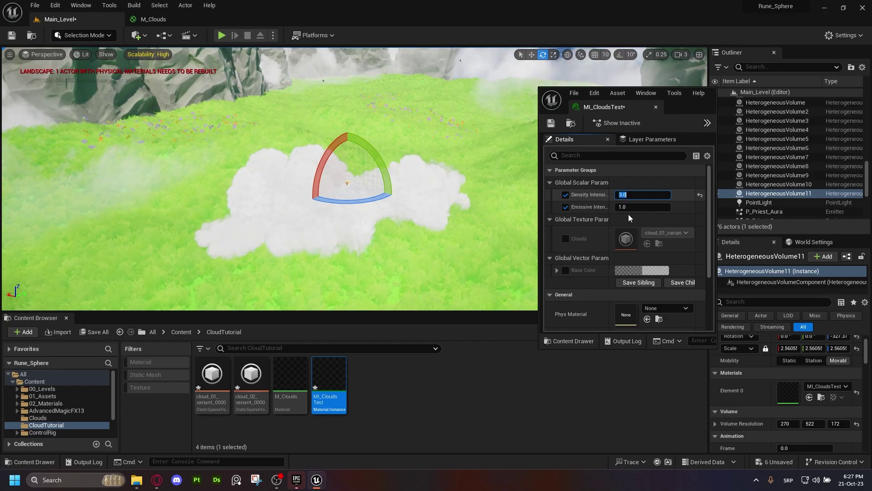
Compare Emissive Intensity values such as 10, 0.5 and 0.9 in MI_CloudsTest, ending at 1.0
{"action": "left_click", "coordinate": [634, 207]}
{"action": "type", "text": "5"}
{"action": "key", "text": "Return"}
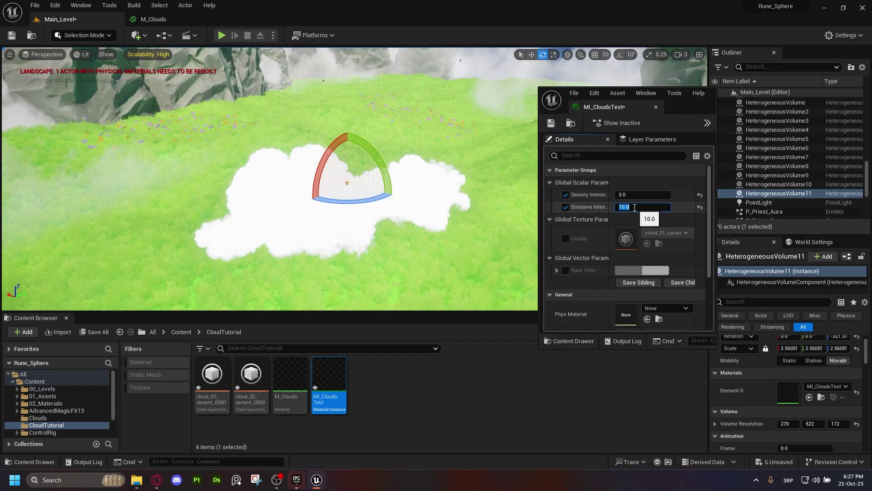
{"action": "type", "text": "0.5"}
{"action": "key", "text": "Return"}
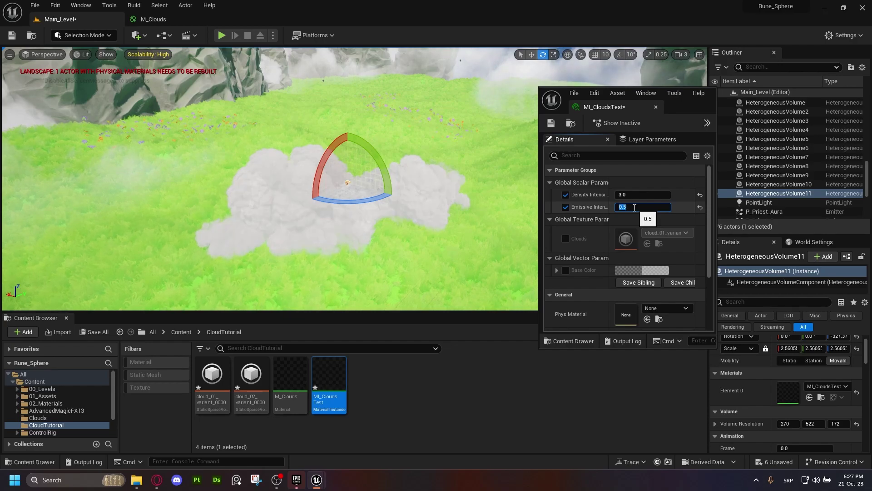
{"action": "type", "text": "0.7"}
{"action": "key", "text": "Return"}
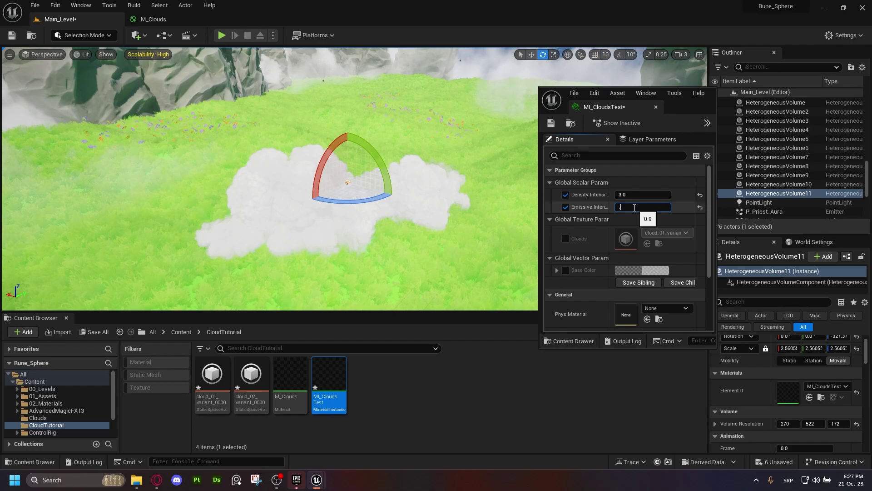
{"action": "type", "text": "1.0"}
{"action": "key", "text": "Return"}
Set Density Intensity to 1.0 and Emissive Intensity to 1.5 in MI_CloudsTest
{"action": "left_click", "coordinate": [633, 195]}
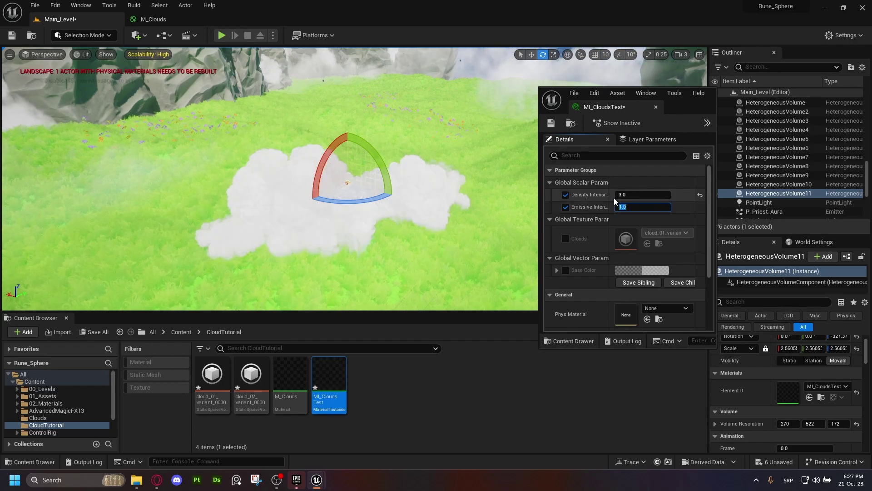
{"action": "type", "text": "1.0"}
{"action": "key", "text": "Return"}
{"action": "left_click", "coordinate": [632, 207]}
{"action": "type", "text": "1.5"}
{"action": "key", "text": "Return"}
Rotate the cloud volume around its vertical axis to about -441 degrees
{"action": "left_click_drag", "start_coordinate": [365, 228], "coordinate": [386, 202]}
{"action": "right_click_drag", "start_coordinate": [386, 203], "coordinate": [387, 179]}
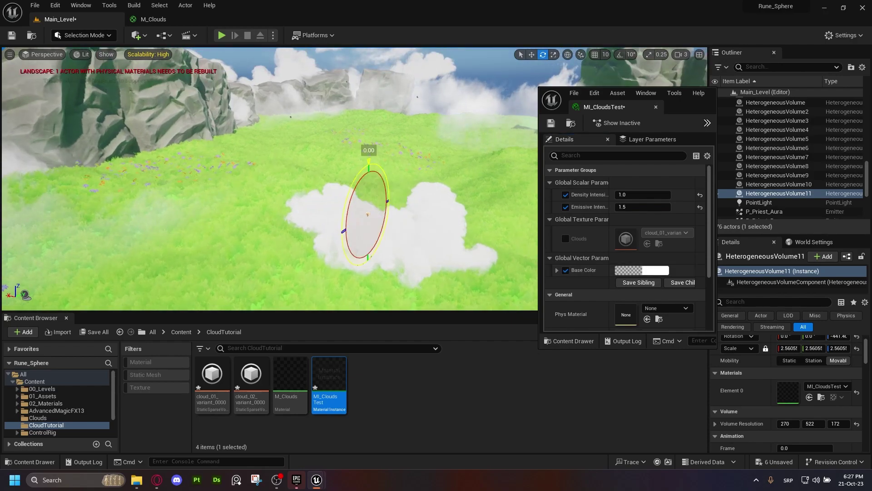
Try Base Color tints on MI_CloudsTest: light cyan (sRGB CAF8FFFF), followed by pink (sRGB FF88BBFF)
{"action": "left_click", "coordinate": [652, 271]}
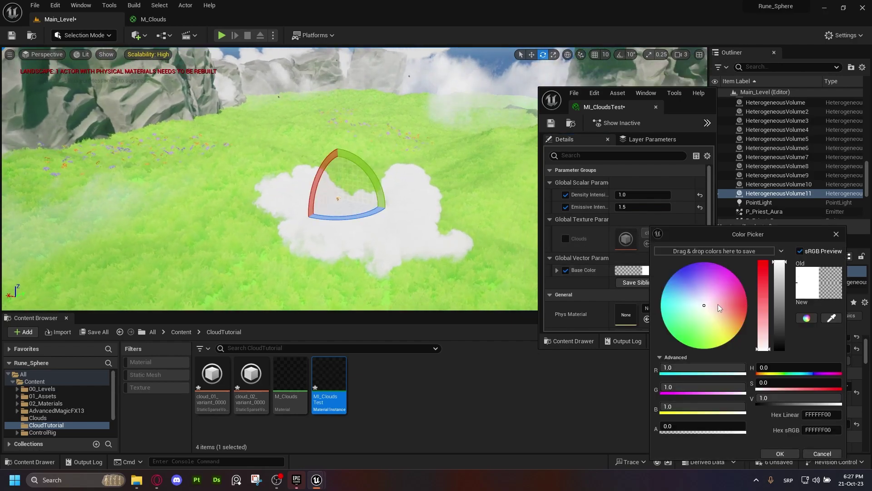
{"action": "left_click", "coordinate": [692, 309]}
{"action": "left_click", "coordinate": [780, 454]}
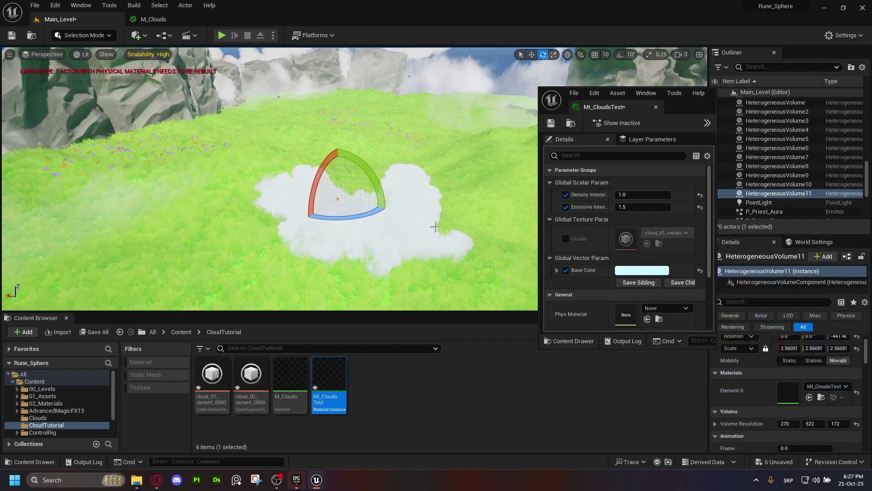
{"action": "left_click", "coordinate": [642, 271]}
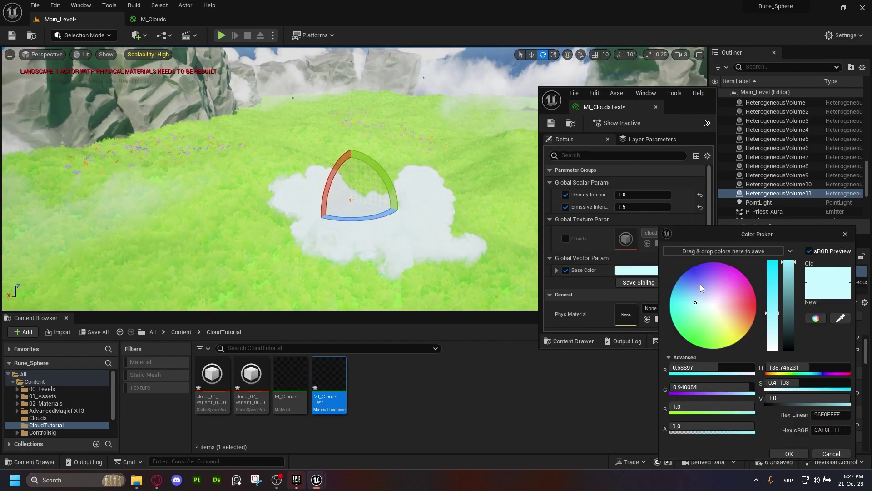
{"action": "left_click_drag", "start_coordinate": [699, 285], "coordinate": [746, 296]}
{"action": "left_click", "coordinate": [780, 451]}
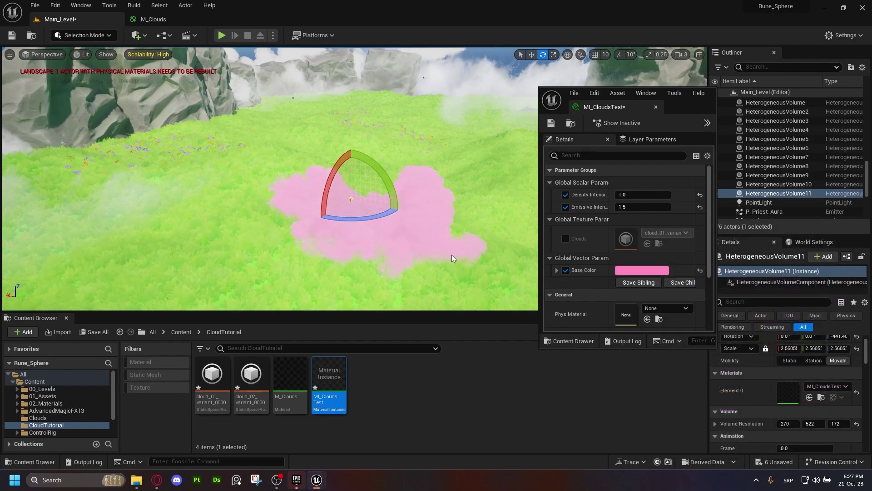
Rotate the tinted cloud volume around its vertical axis to about -483 degrees
{"action": "key", "text": "s"}
{"action": "mouse_move", "coordinate": [256, 206]}
{"action": "right_mouse_down"}
{"action": "mouse_move", "coordinate": [363, 205]}
{"action": "mouse_move", "coordinate": [255, 206]}
{"action": "right_mouse_up"}
{"action": "left_click_drag", "start_coordinate": [256, 205], "coordinate": [210, 204]}
{"action": "right_click_drag", "start_coordinate": [210, 204], "coordinate": [177, 205]}
{"action": "key", "text": "w"}
Turn the Base Color of MI_CloudsTest white by setting its saturation to 0, and move the instance window clear of the level's Details
{"action": "left_click", "coordinate": [647, 269]}
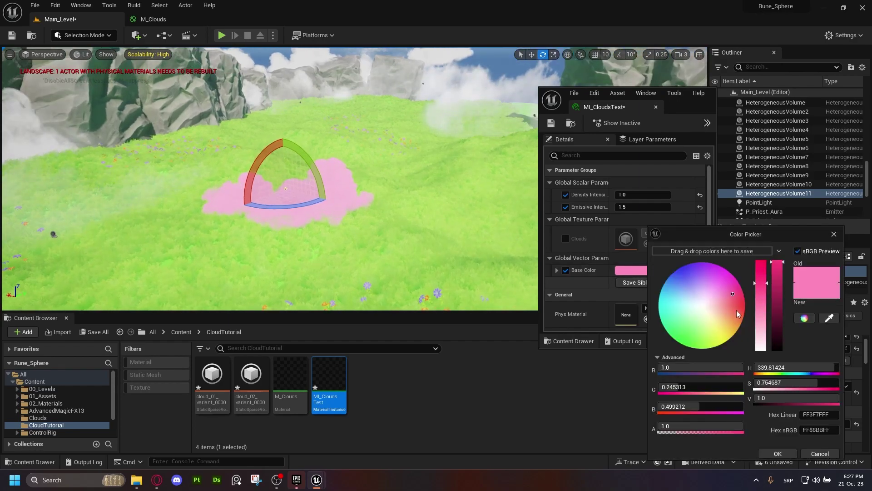
{"action": "left_click_drag", "start_coordinate": [768, 383], "coordinate": [703, 383]}
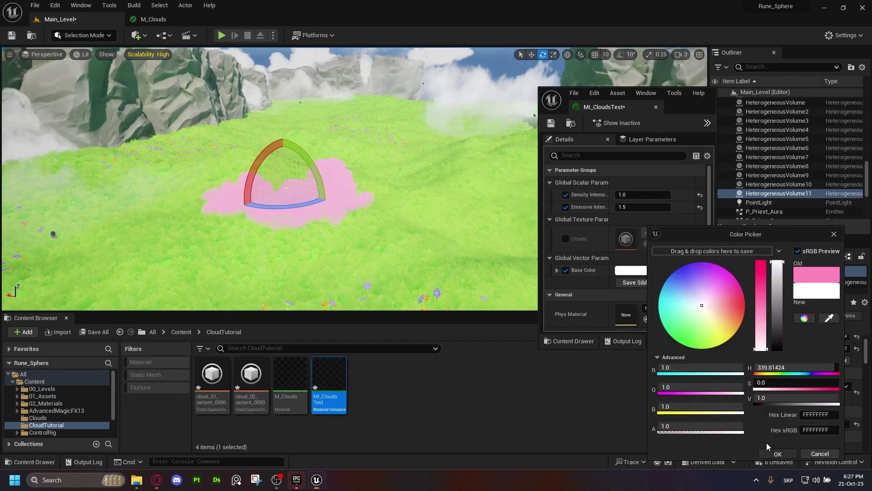
{"action": "left_click", "coordinate": [778, 453]}
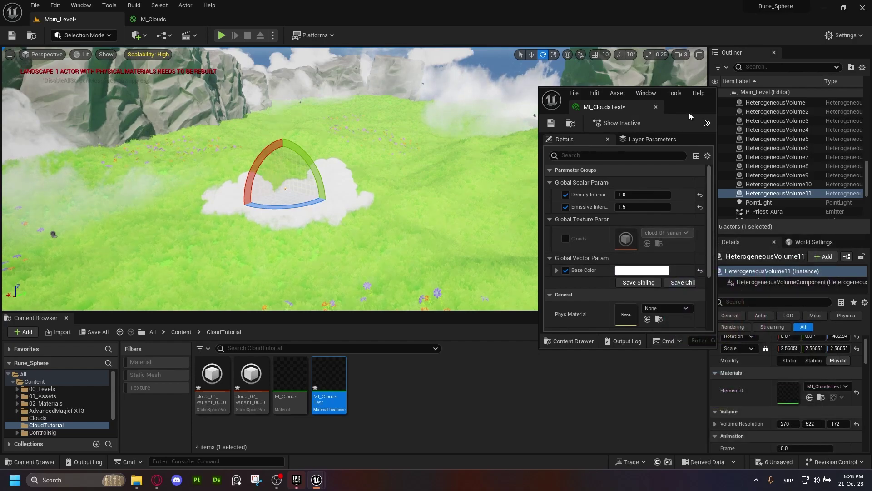
{"action": "left_click_drag", "start_coordinate": [691, 105], "coordinate": [649, 125]}
{"action": "left_click", "coordinate": [677, 132]}
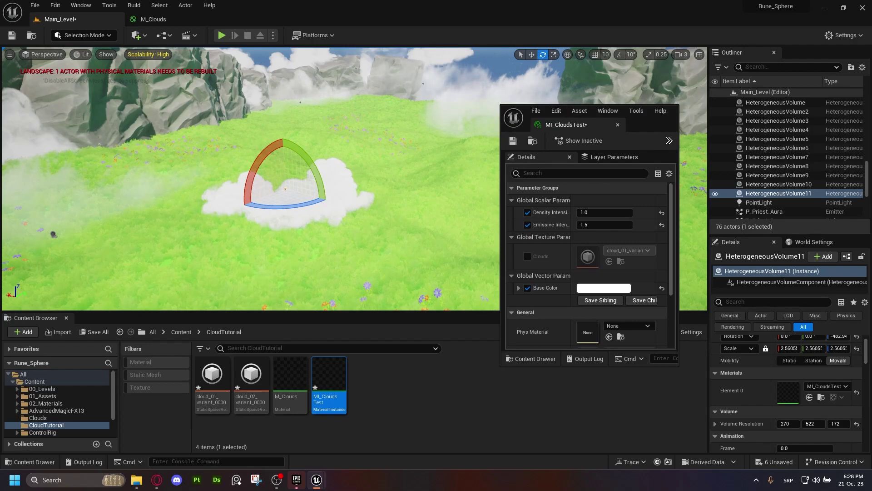
Try an Emissive Intensity of 0 on MI_CloudsTest and inspect the cloud volume up close
{"action": "key", "text": "w"}
{"action": "right_click_drag", "start_coordinate": [436, 182], "coordinate": [391, 177]}
{"action": "key", "text": "w"}
{"action": "right_click_drag", "start_coordinate": [325, 142], "coordinate": [314, 207]}
{"action": "key", "text": "a"}
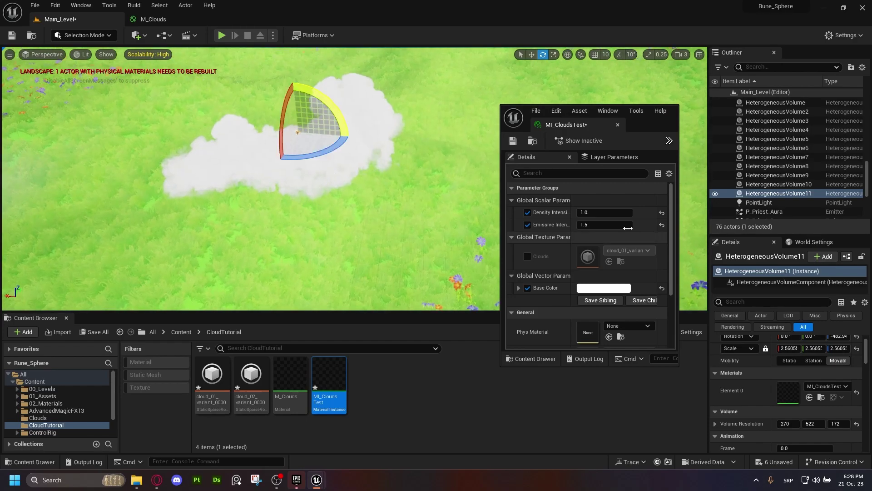
{"action": "left_click", "coordinate": [619, 225]}
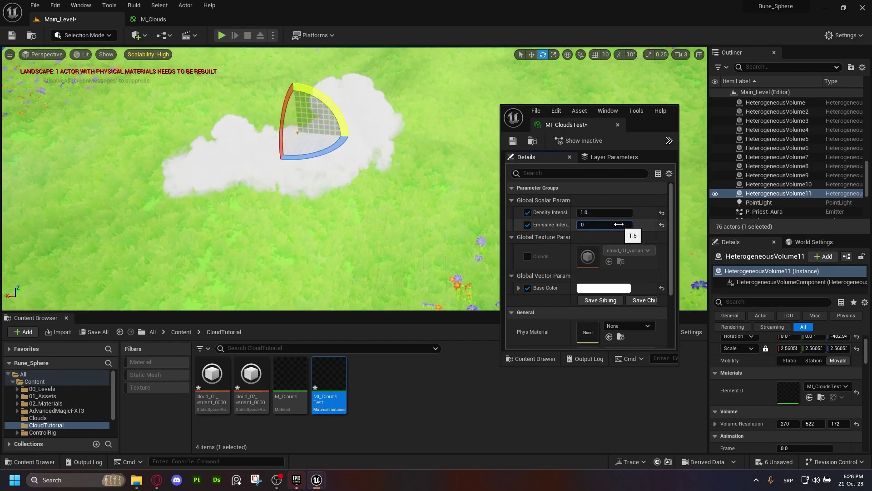
{"action": "key", "text": "Return"}
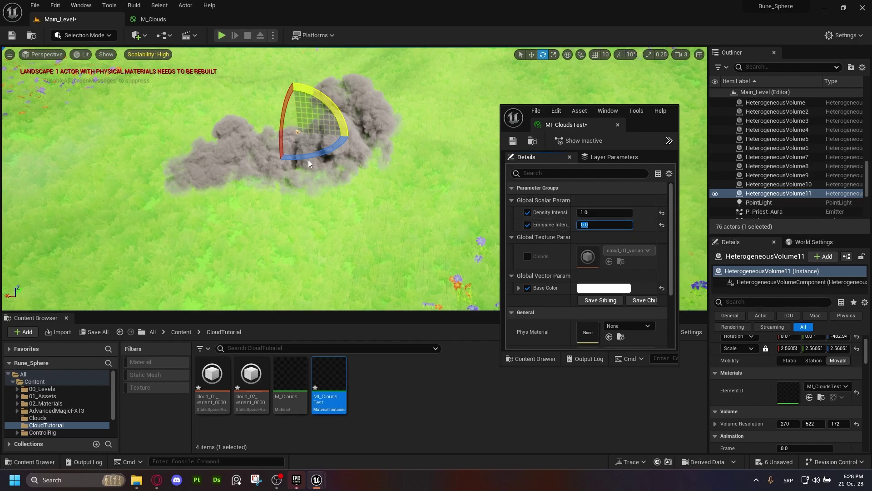
{"action": "key", "text": "w"}
{"action": "right_click_drag", "start_coordinate": [308, 162], "coordinate": [282, 145]}
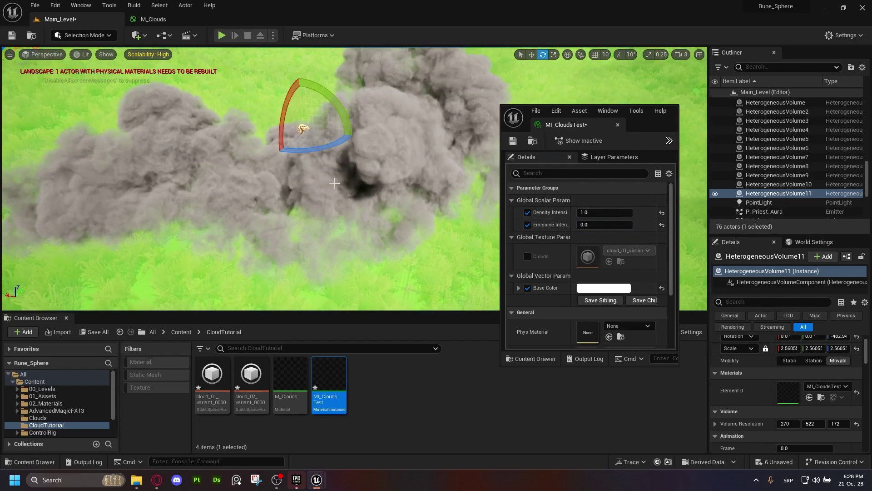
{"action": "scroll", "coordinate": [336, 180], "scroll_direction": "down", "scroll_amount": 2}
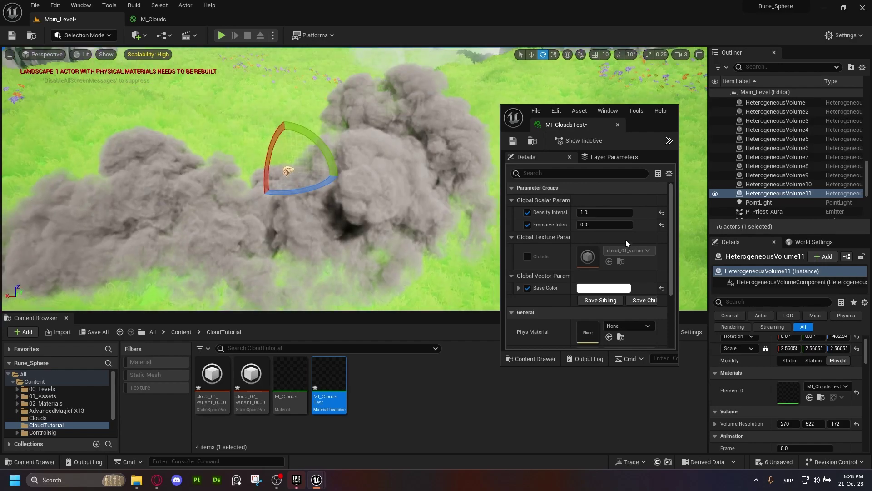
Set the Emissive Intensity of MI_CloudsTest to 1.0 and check the cloud from near and far
{"action": "left_click", "coordinate": [613, 226]}
{"action": "type", "text": "1."}
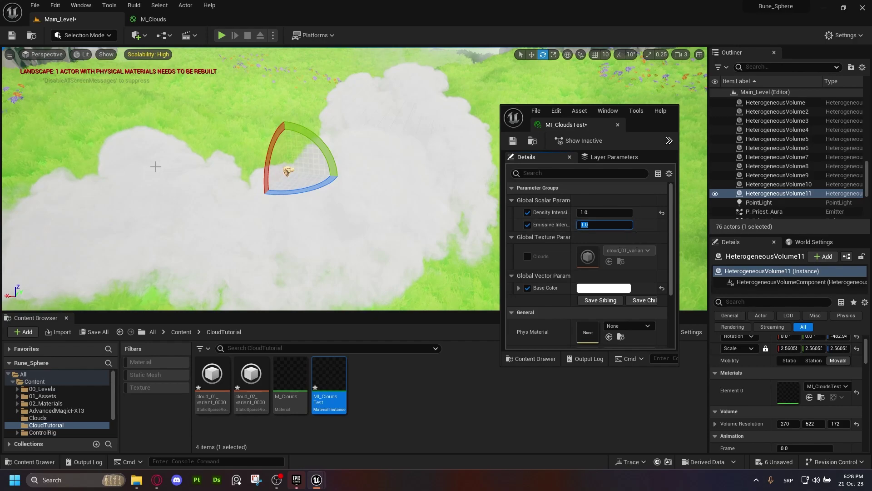
{"action": "key", "text": "s"}
{"action": "mouse_move", "coordinate": [281, 112]}
{"action": "right_mouse_down"}
{"action": "mouse_move", "coordinate": [259, 109]}
{"action": "mouse_move", "coordinate": [281, 113]}
{"action": "right_mouse_up"}
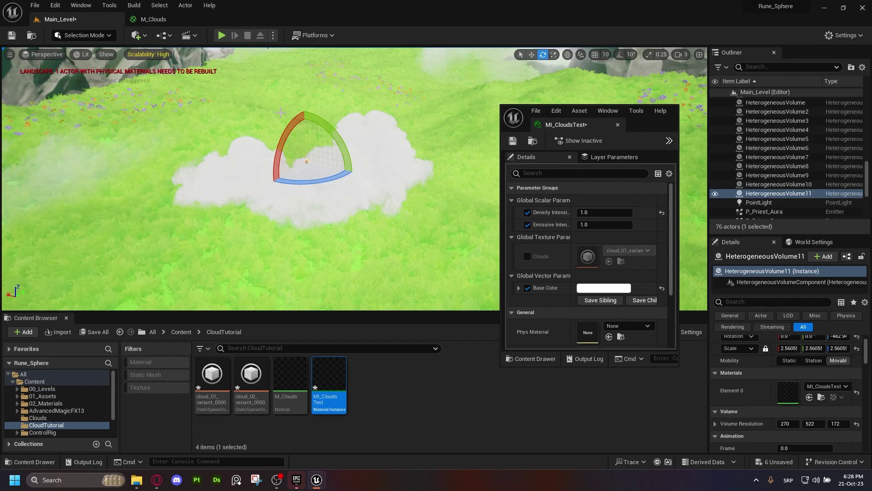
{"action": "key", "text": "w"}
{"action": "right_click_drag", "start_coordinate": [392, 165], "coordinate": [411, 174]}
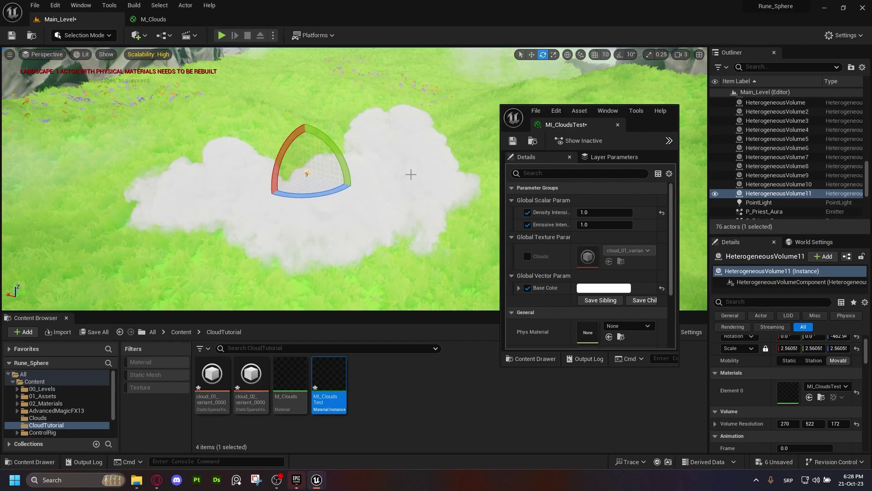
{"action": "mouse_move", "coordinate": [410, 174]}
{"action": "right_mouse_down"}
{"action": "mouse_move", "coordinate": [472, 177]}
{"action": "mouse_move", "coordinate": [431, 155]}
{"action": "mouse_move", "coordinate": [392, 165]}
{"action": "mouse_move", "coordinate": [399, 168]}
{"action": "right_mouse_up"}
{"action": "key", "text": "s"}
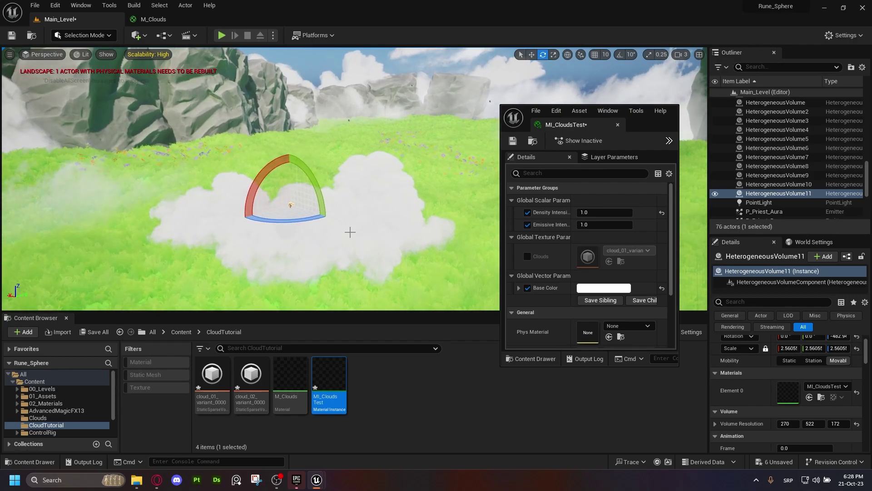
Delete the HeterogeneousVolume11 test cloud from the level and close the MI_CloudsTest window
{"action": "mouse_move", "coordinate": [352, 228]}
{"action": "right_mouse_down"}
{"action": "mouse_move", "coordinate": [362, 211]}
{"action": "mouse_move", "coordinate": [352, 215]}
{"action": "right_mouse_up"}
{"action": "key", "text": "w"}
{"action": "key", "text": "Delete"}
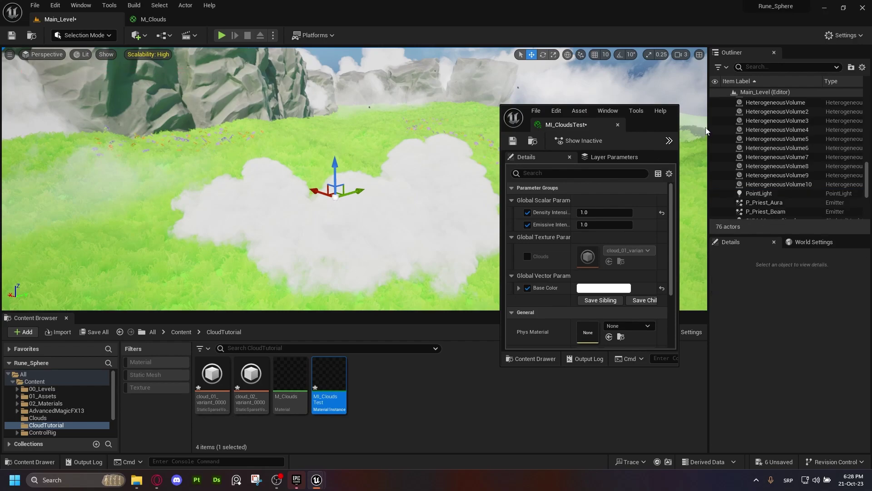
{"action": "key", "text": "Delete"}
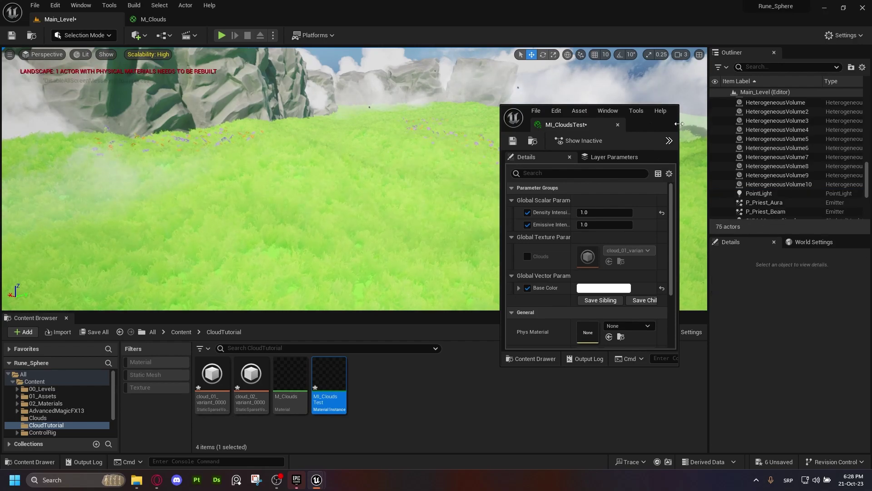
{"action": "left_click_drag", "start_coordinate": [680, 124], "coordinate": [754, 122]}
{"action": "left_click", "coordinate": [747, 112]}
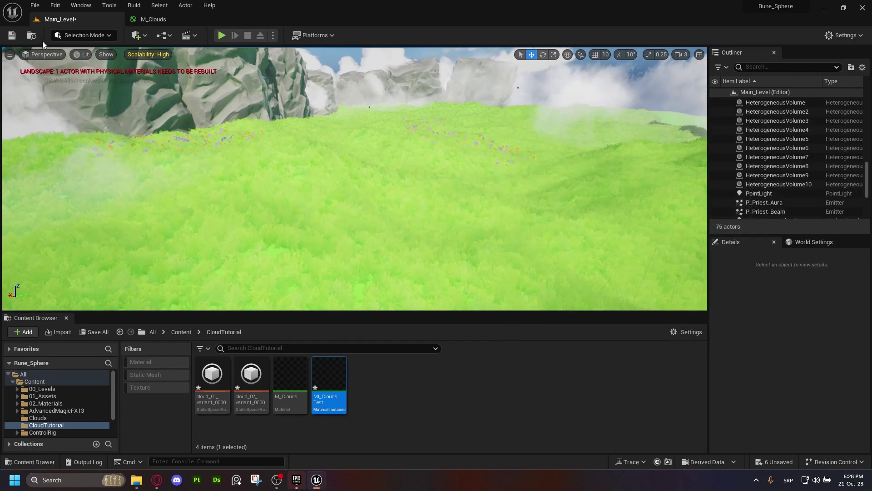
Show the level through the Main Camera and select the sky sphere behind the clouds
{"action": "left_click", "coordinate": [43, 54]}
{"action": "left_click", "coordinate": [55, 156]}
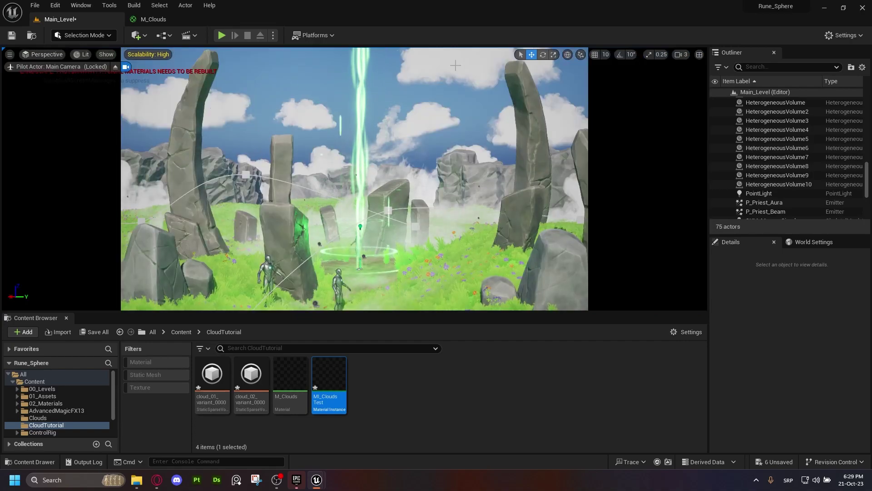
{"action": "left_click", "coordinate": [465, 76]}
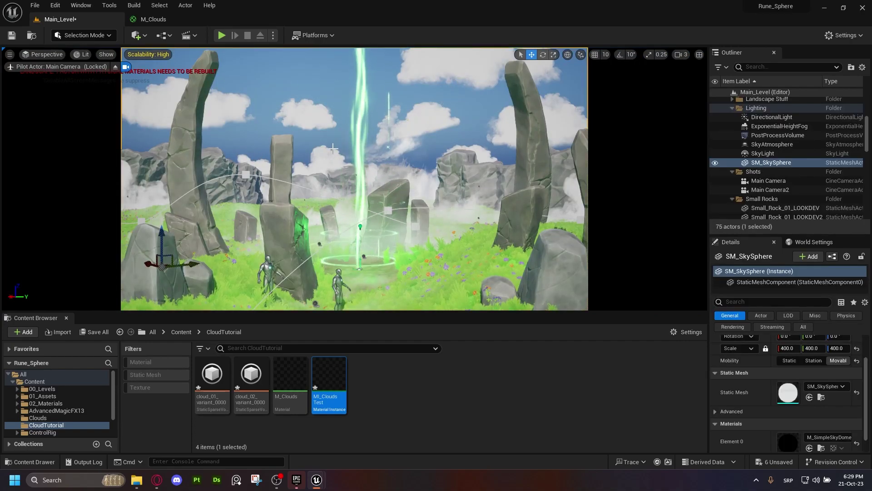